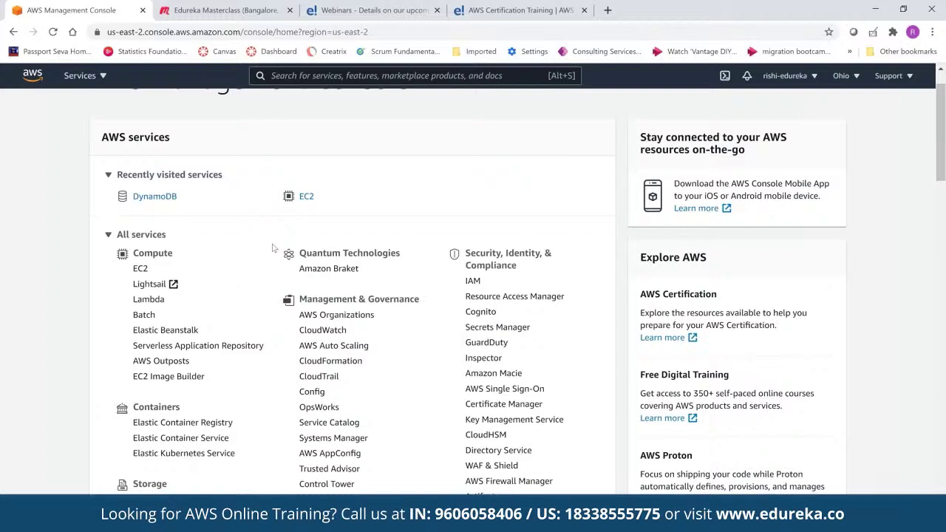
pyautogui.scroll(-1, 273, 249)
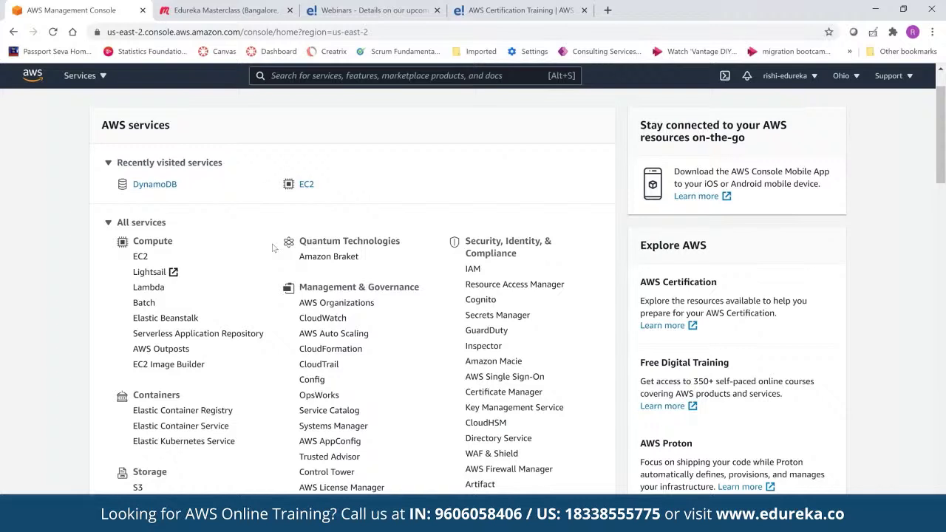
pyautogui.scroll(-2, 183, 142)
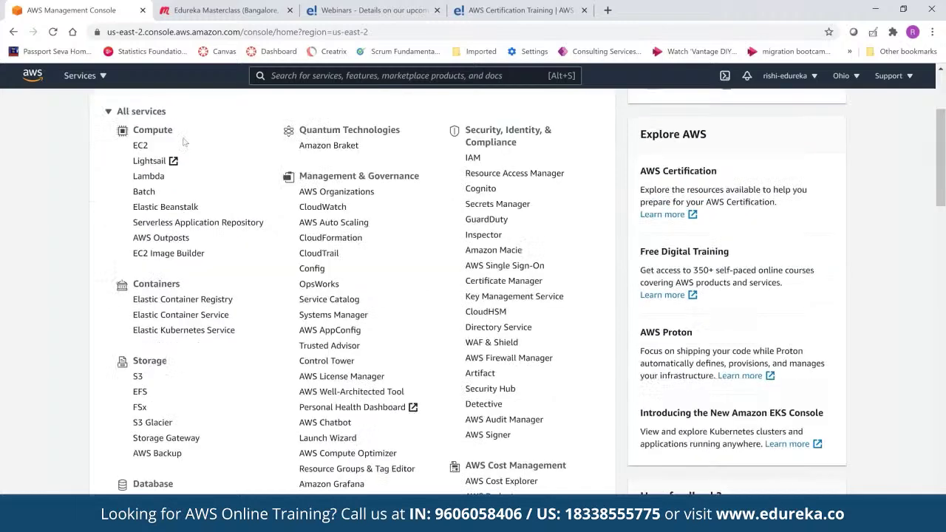
pyautogui.scroll(1, 353, 253)
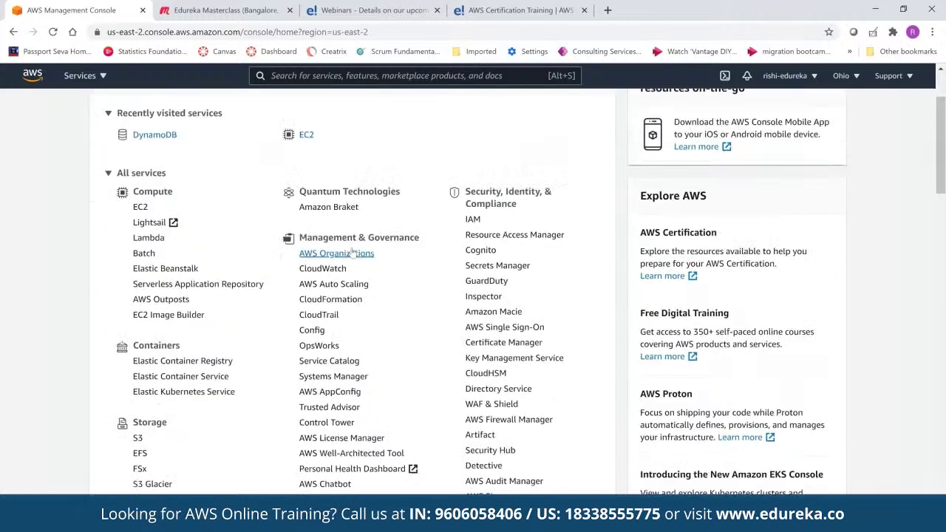
pyautogui.scroll(-1, 453, 388)
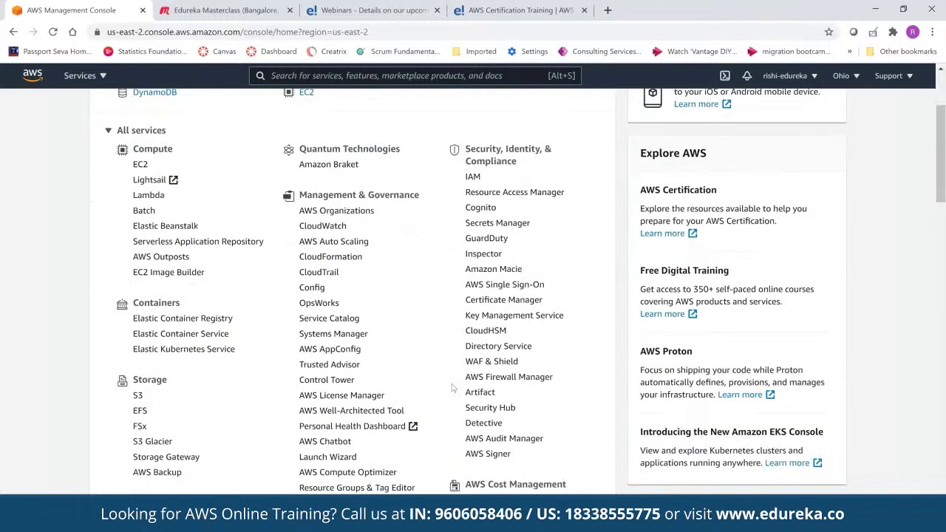
pyautogui.scroll(-4, 453, 388)
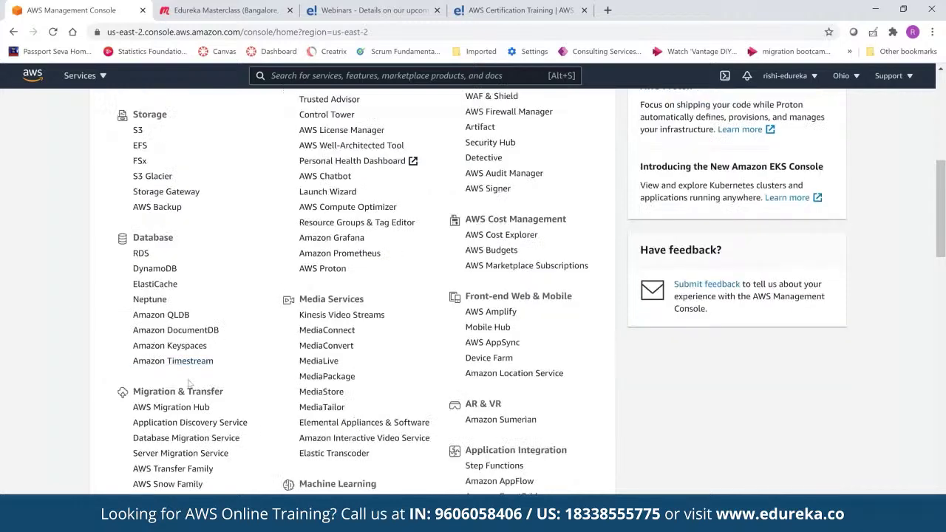
pyautogui.scroll(-1, 189, 383)
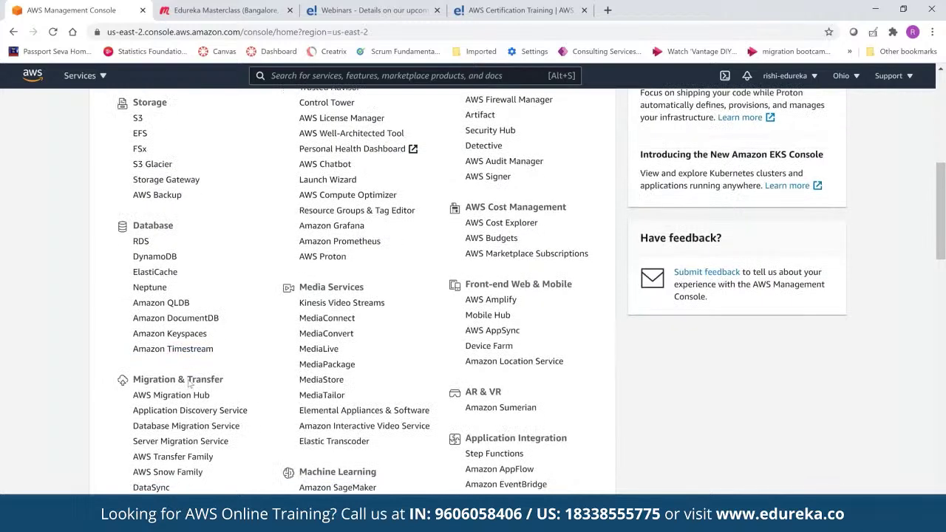
pyautogui.scroll(-4, 189, 383)
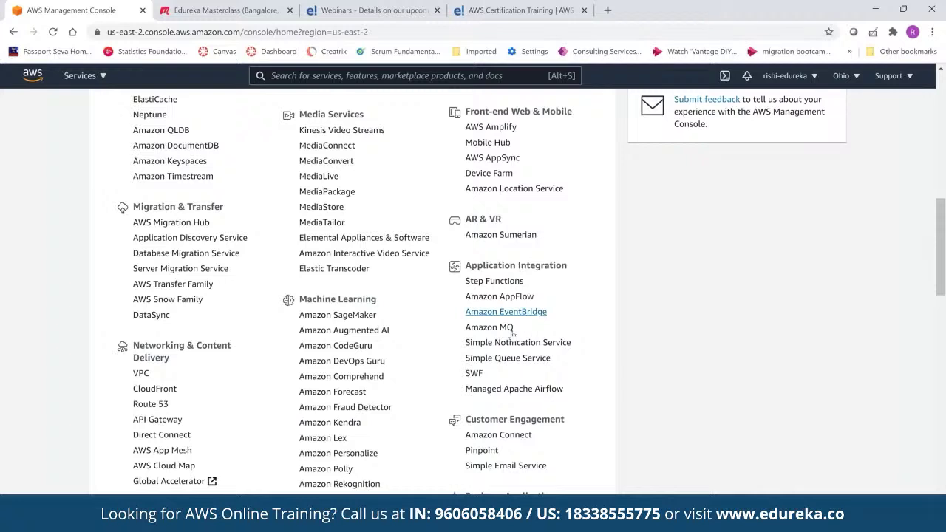
pyautogui.scroll(-1, 512, 335)
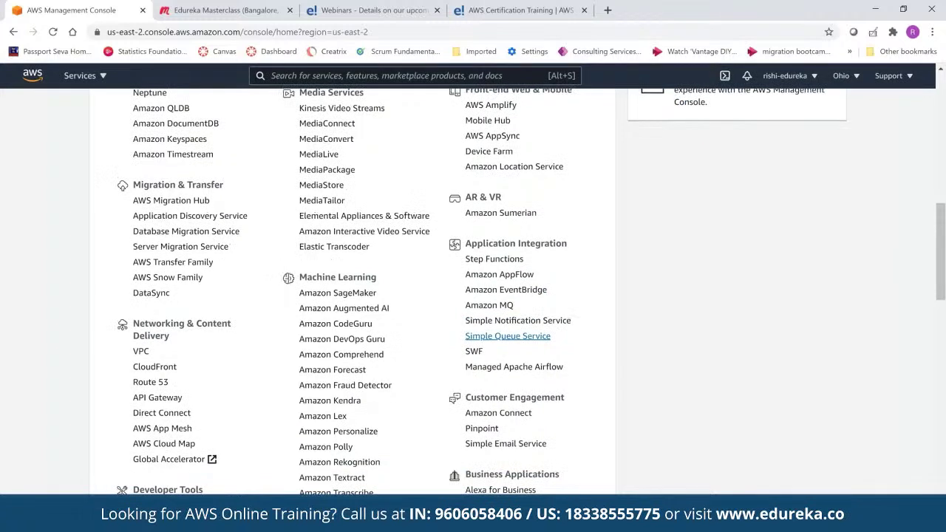
pyautogui.scroll(-1, 481, 384)
pyautogui.scroll(-1, 445, 438)
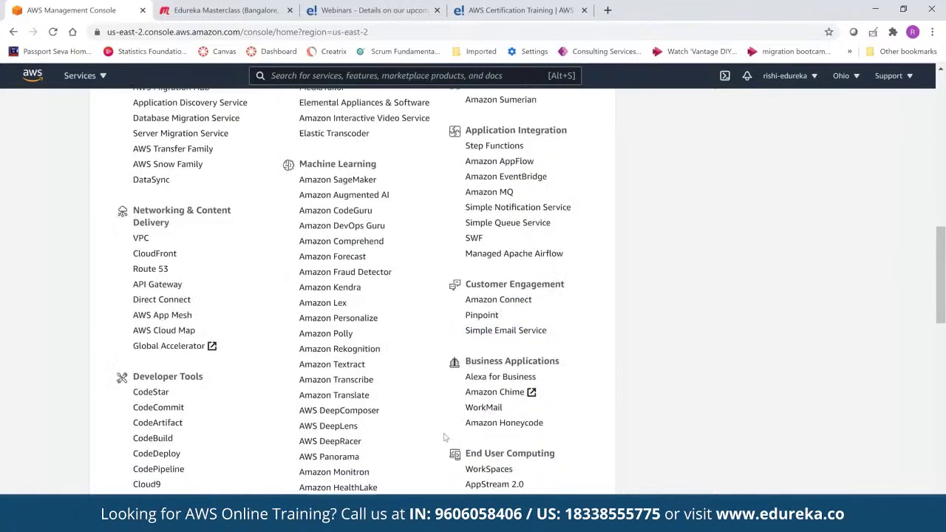
pyautogui.scroll(-2, 446, 437)
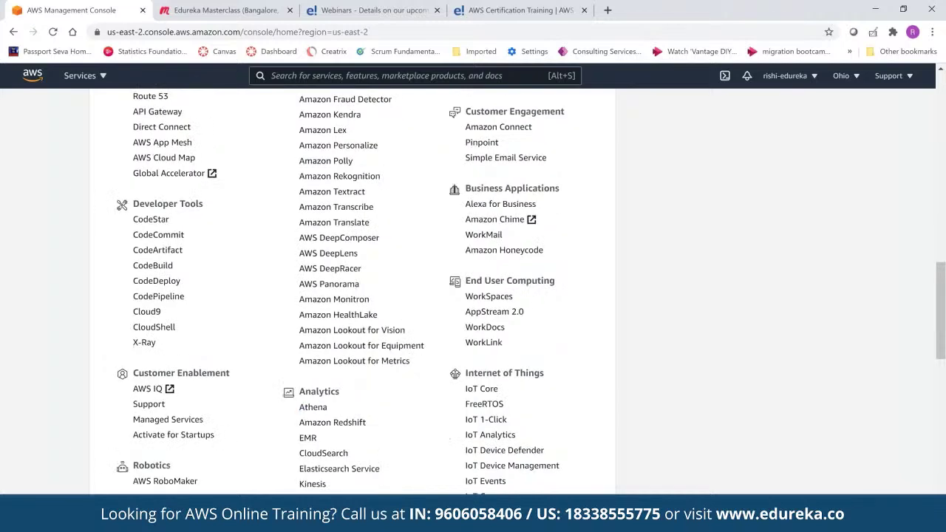
pyautogui.scroll(-1, 446, 438)
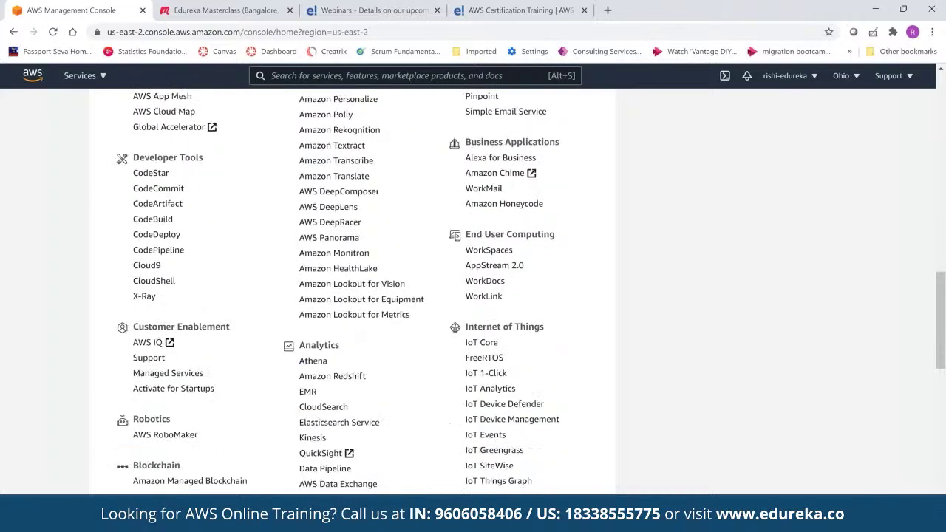
pyautogui.scroll(-1, 446, 438)
pyautogui.scroll(-1, 405, 397)
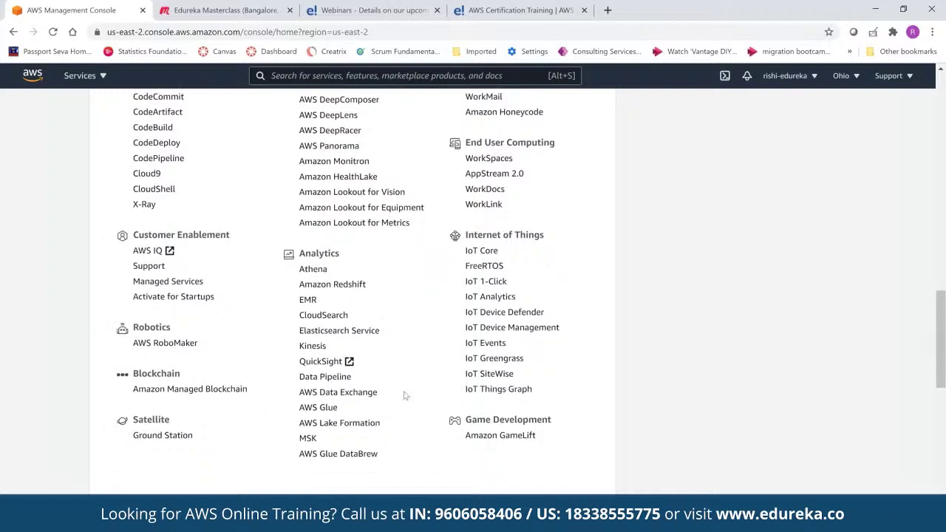
pyautogui.scroll(5, 408, 394)
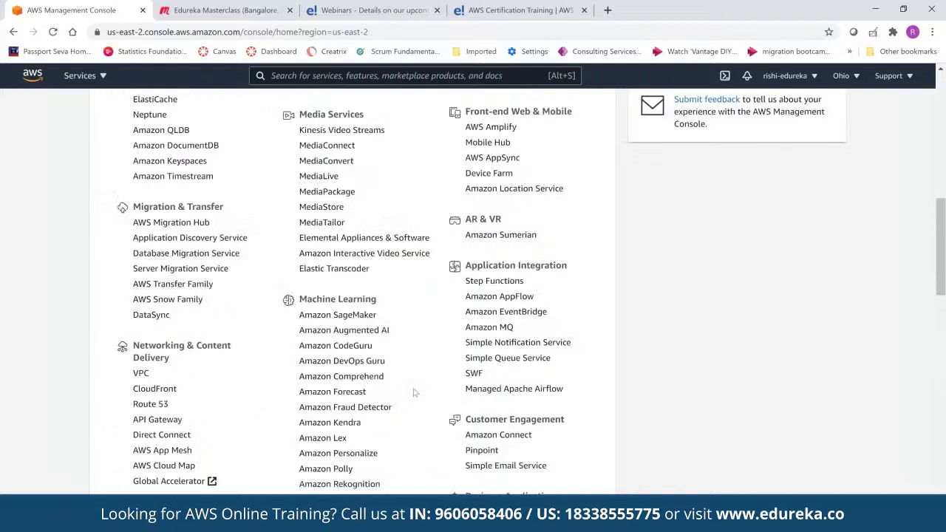
pyautogui.scroll(9, 425, 370)
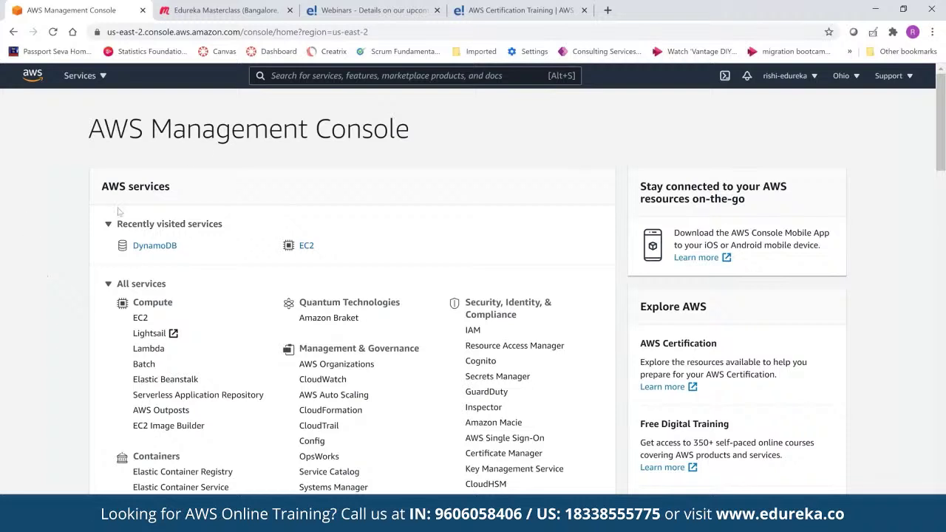
# Open the EC2 dashboard for US East (Ohio) and start launching a new instance
pyautogui.click(307, 247)
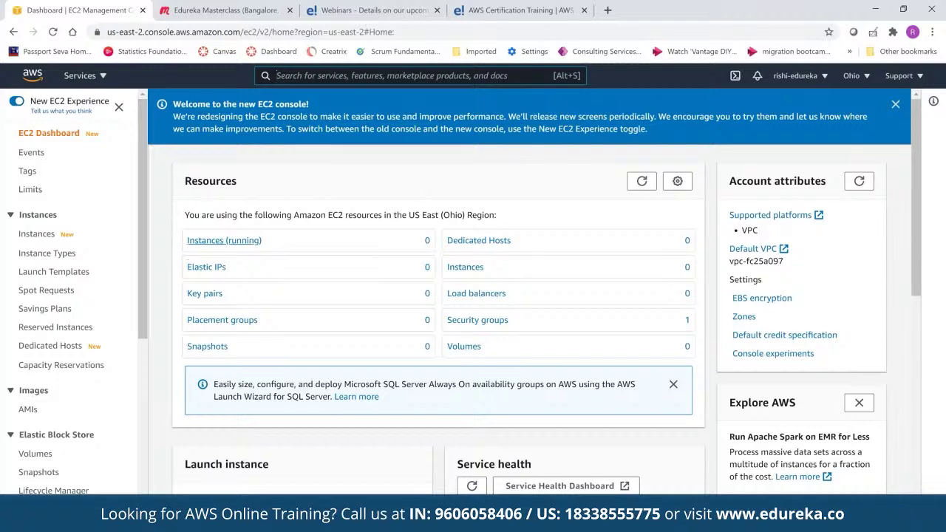
pyautogui.scroll(-1, 211, 249)
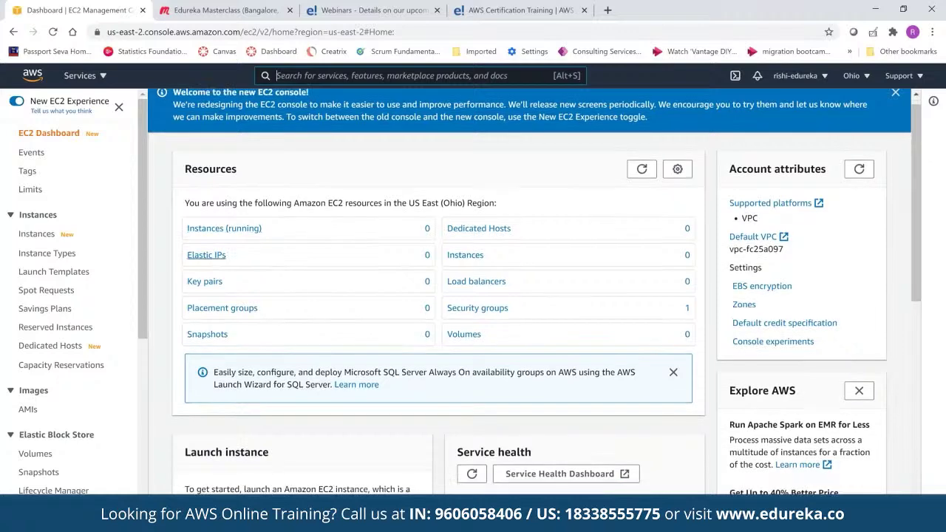
pyautogui.scroll(-1, 277, 193)
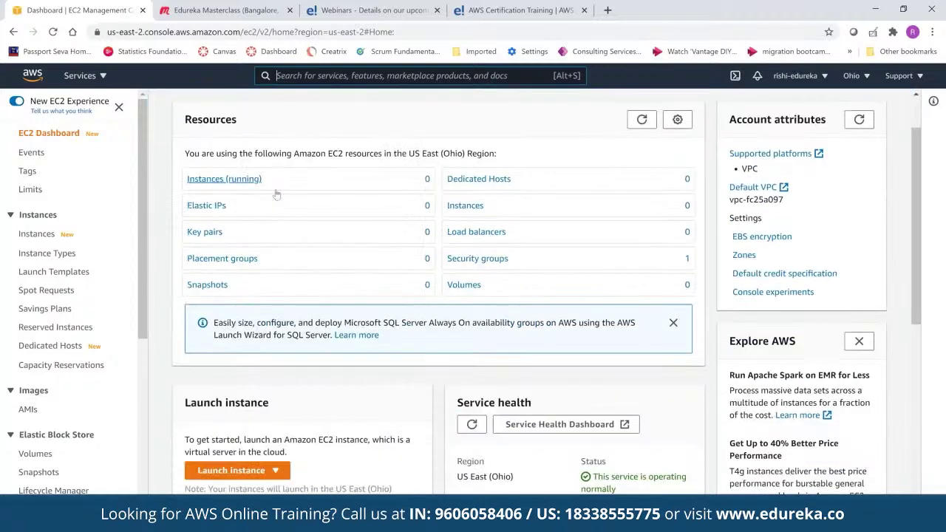
pyautogui.scroll(-4, 276, 194)
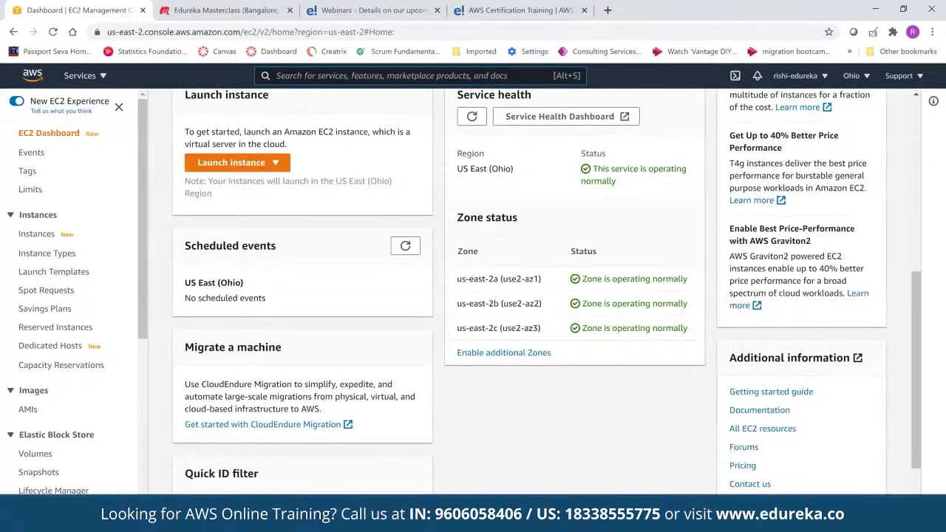
pyautogui.scroll(1, 231, 223)
pyautogui.click(231, 224)
pyautogui.click(230, 244)
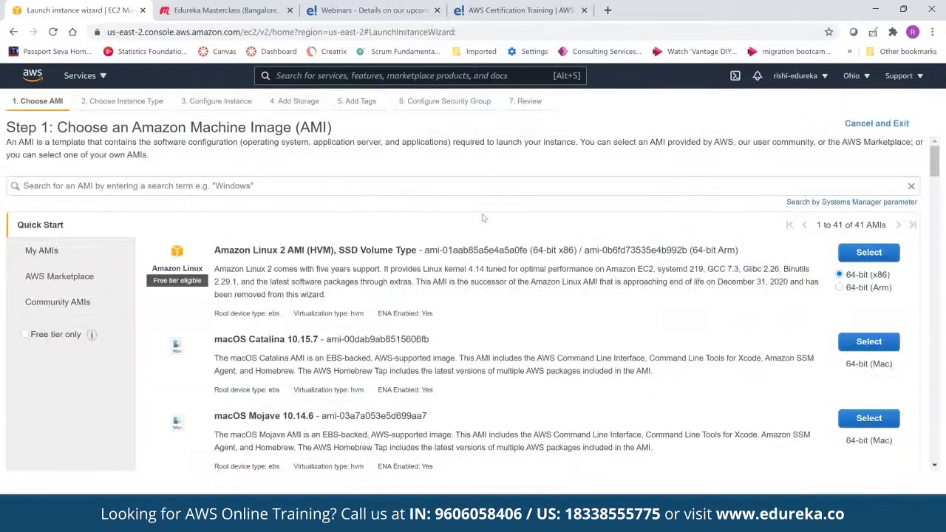
pyautogui.scroll(-1, 482, 218)
pyautogui.scroll(-1, 482, 218)
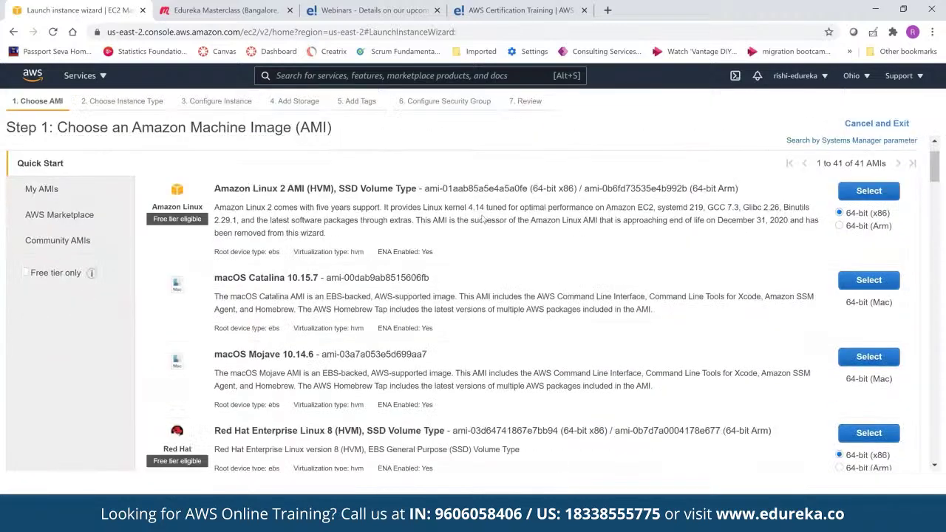
pyautogui.scroll(-2, 482, 218)
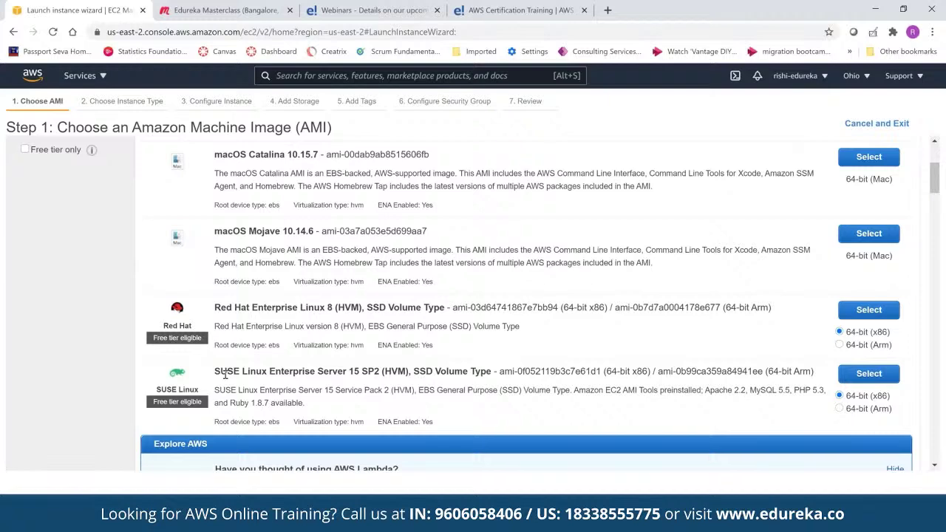
pyautogui.scroll(5, 225, 375)
pyautogui.click(250, 189)
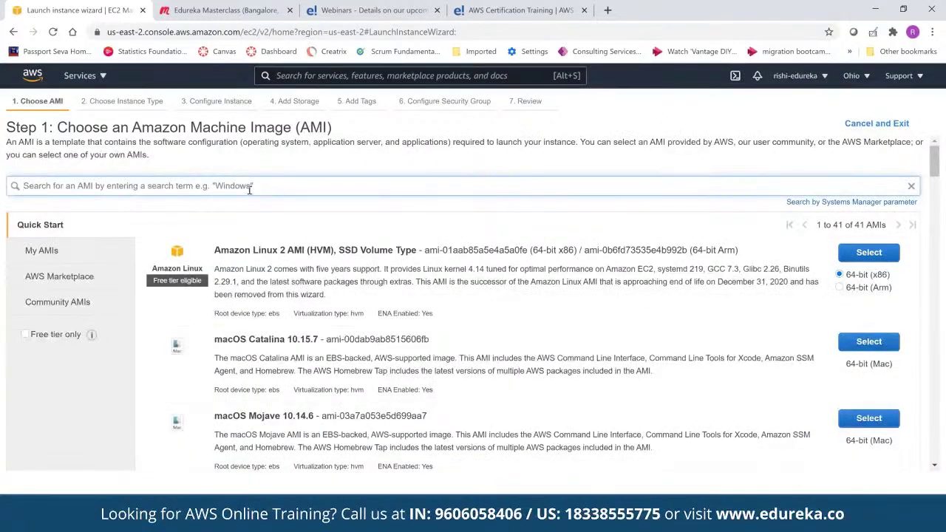
pyautogui.write('windows')
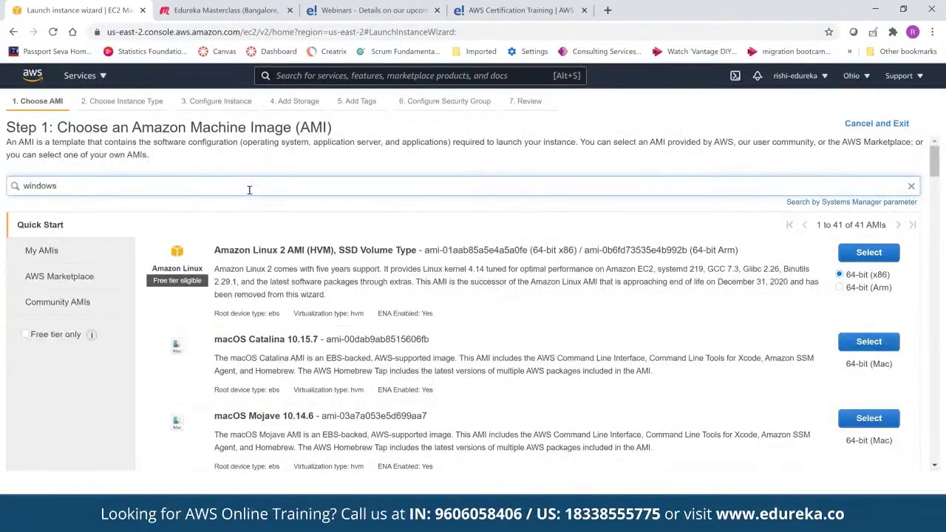
pyautogui.press('Return')
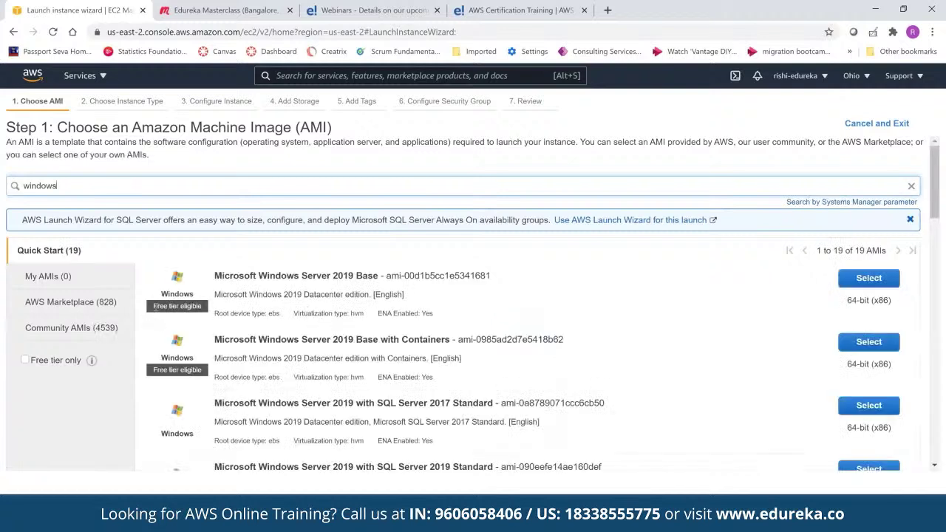
pyautogui.moveTo(156, 307); pyautogui.dragTo(179, 306)
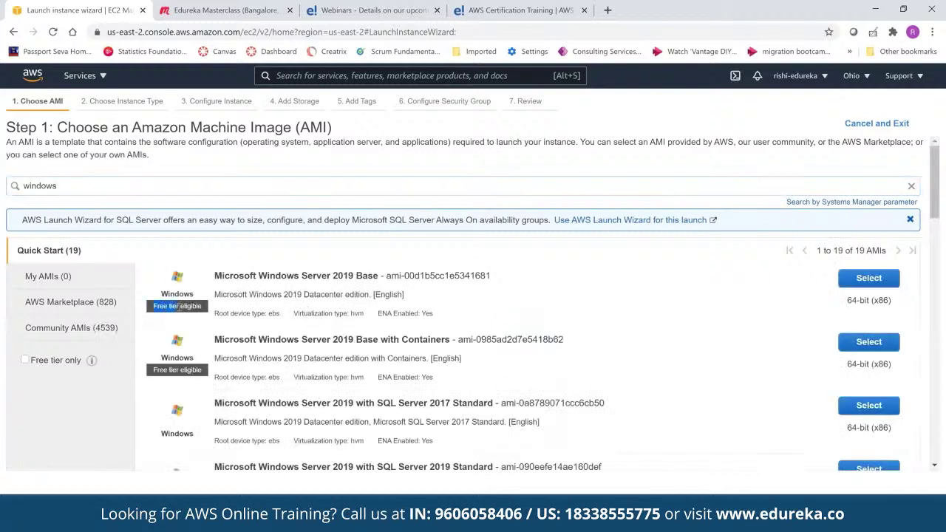
pyautogui.click(198, 274)
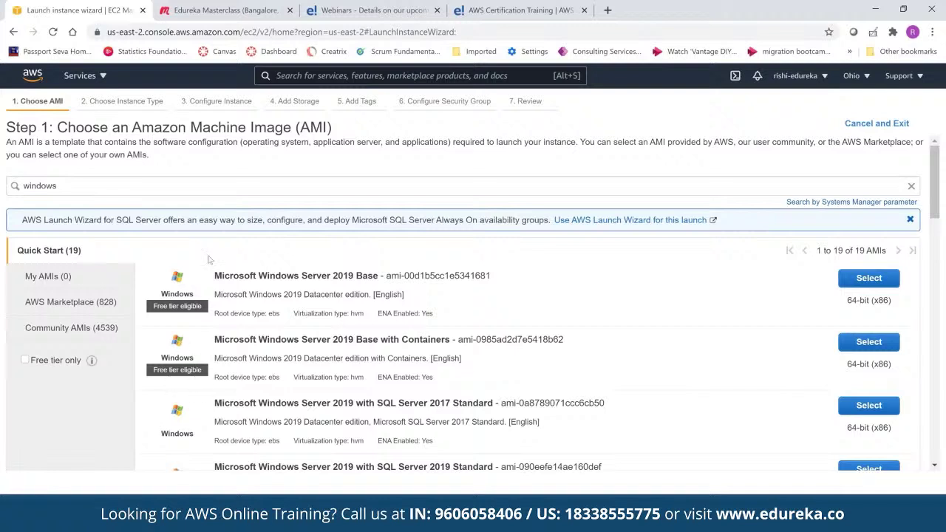
# Search the AMIs for 'redhat' and view the AWS Marketplace and Community results
pyautogui.doubleClick(160, 186)
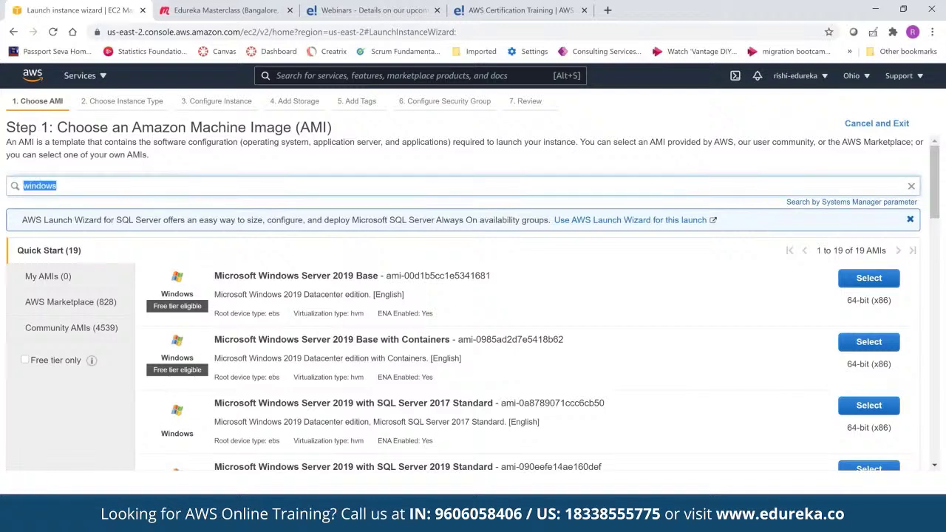
pyautogui.write('redhat')
pyautogui.press('Return')
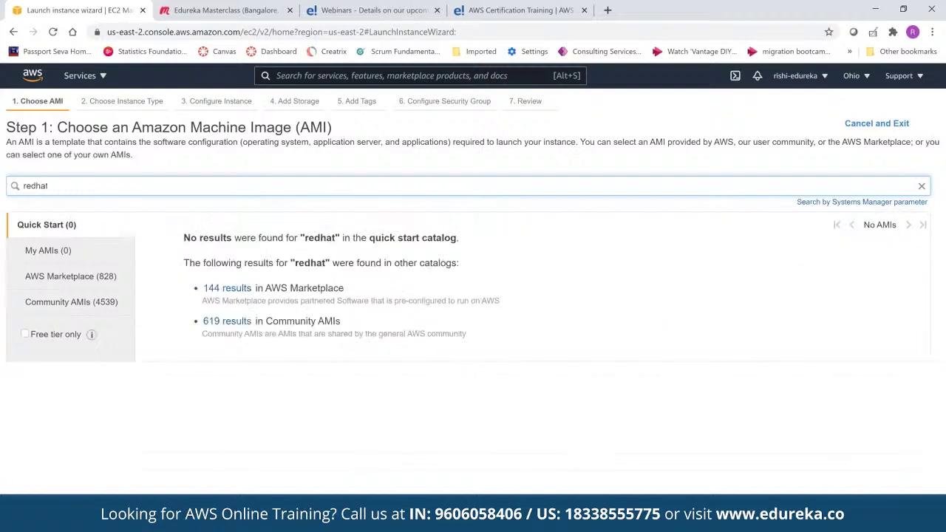
pyautogui.click(222, 291)
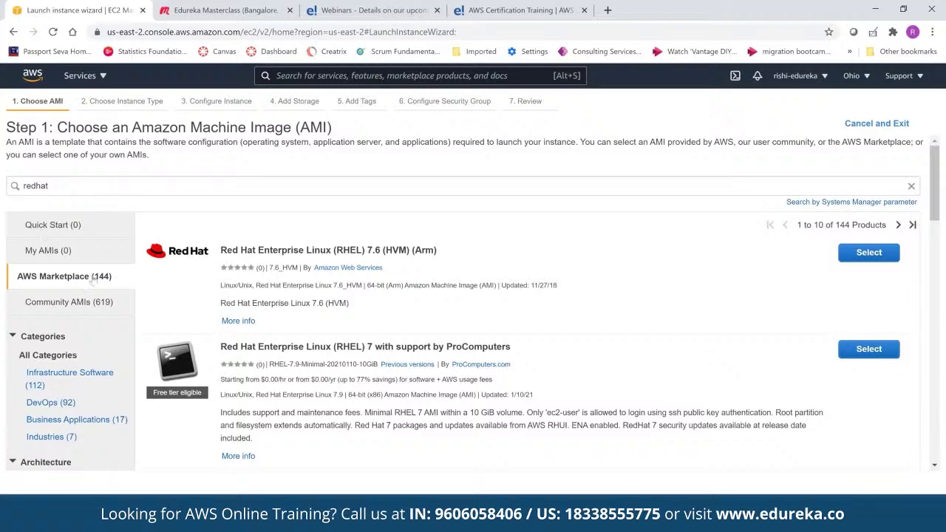
pyautogui.click(72, 306)
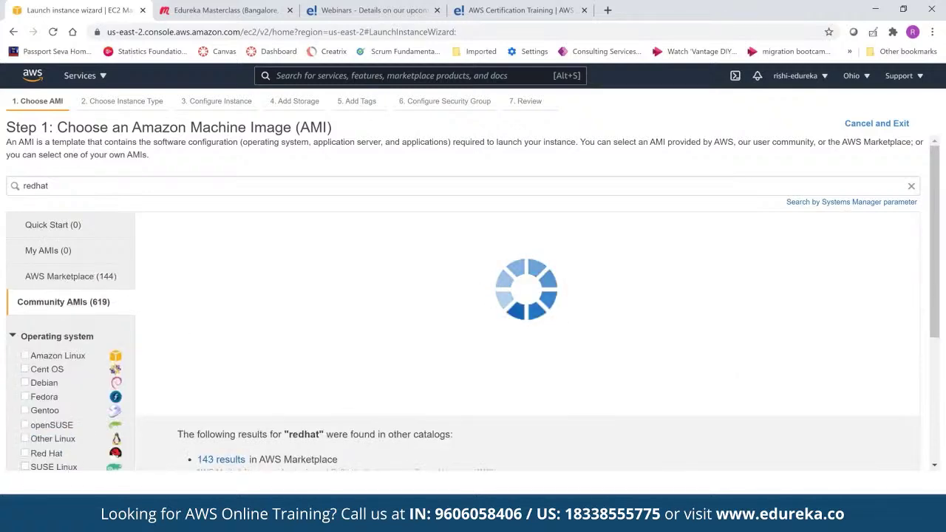
# Compare both result lists and select the first redhat-coreos-maipo-47.56-hvm Community AMI
pyautogui.scroll(-1, 431, 273)
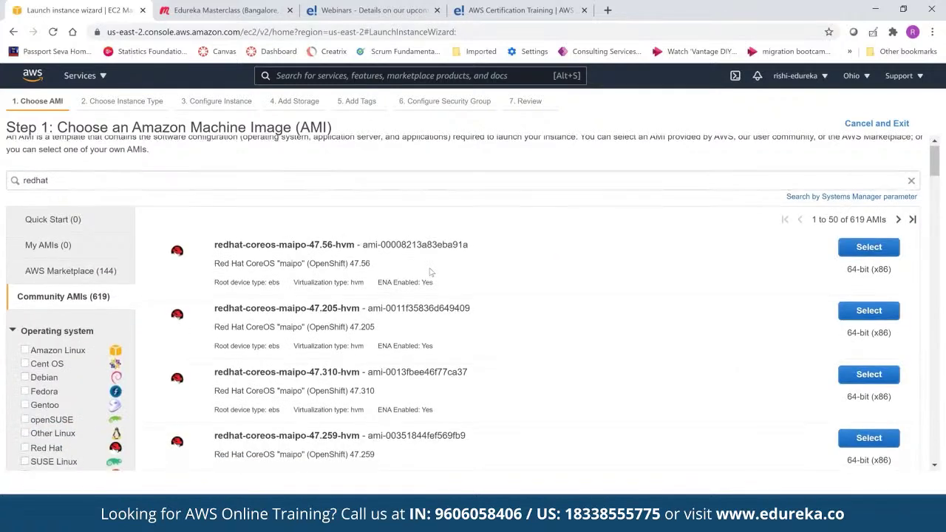
pyautogui.scroll(-2, 431, 273)
pyautogui.scroll(2, 431, 273)
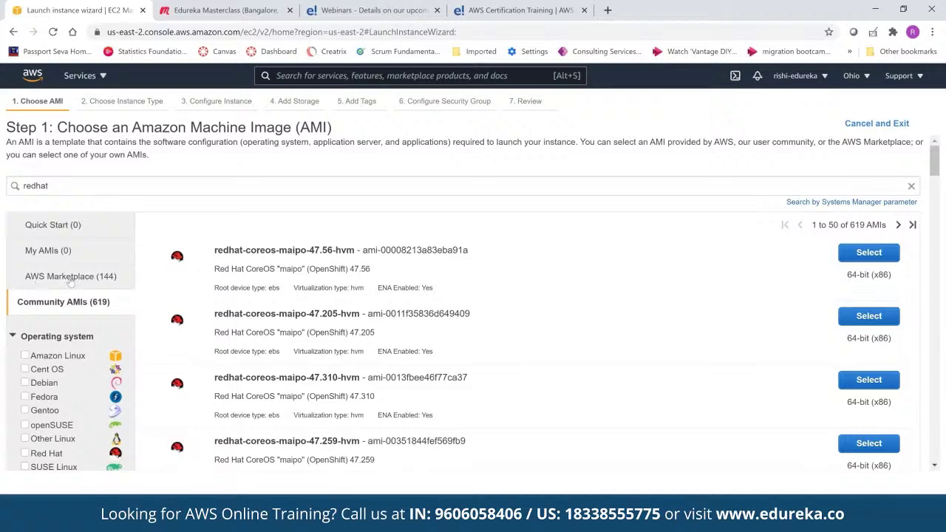
pyautogui.click(70, 278)
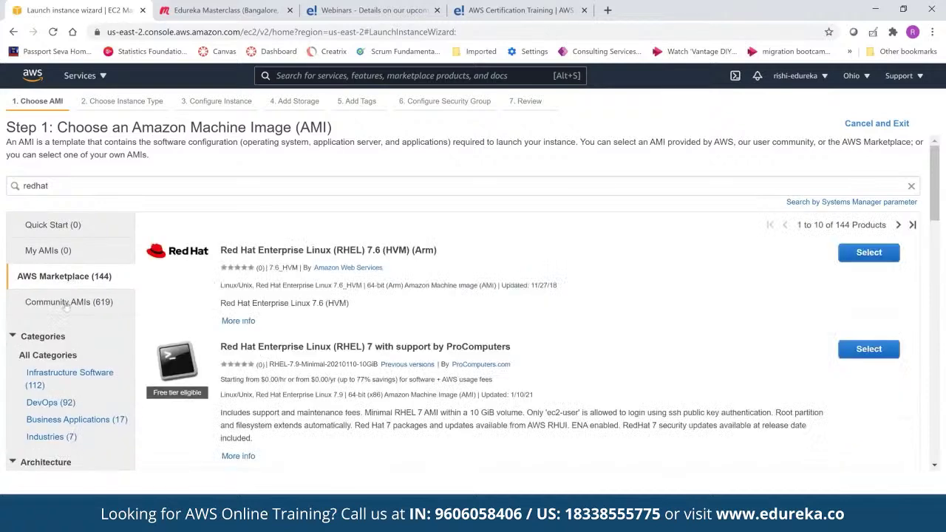
pyautogui.click(66, 305)
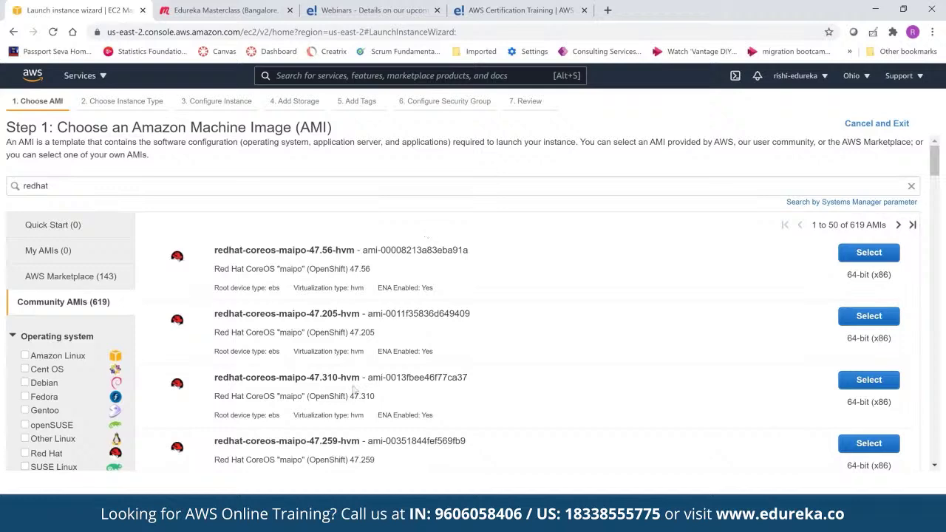
pyautogui.click(871, 253)
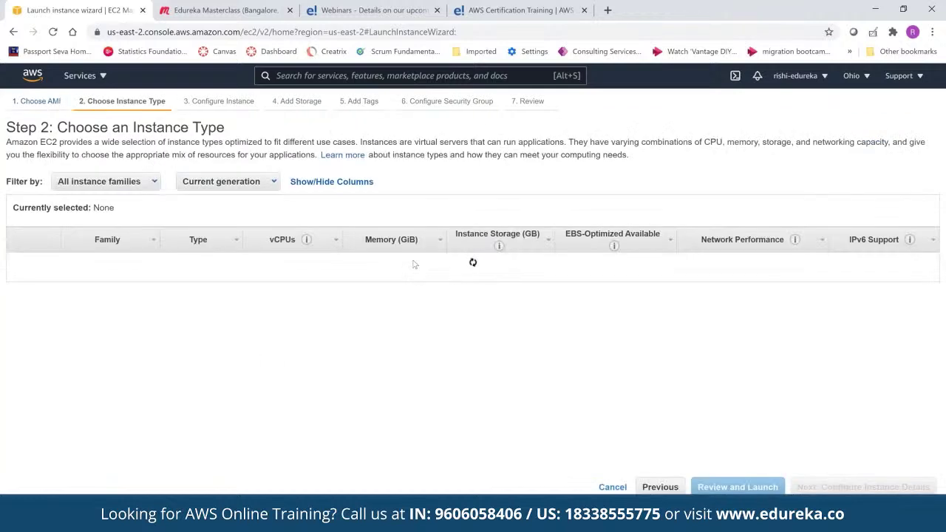
# Browse the instance types table, keeping t2.micro (1 vCPU, 1 GiB, free tier) selected
pyautogui.moveTo(216, 297)
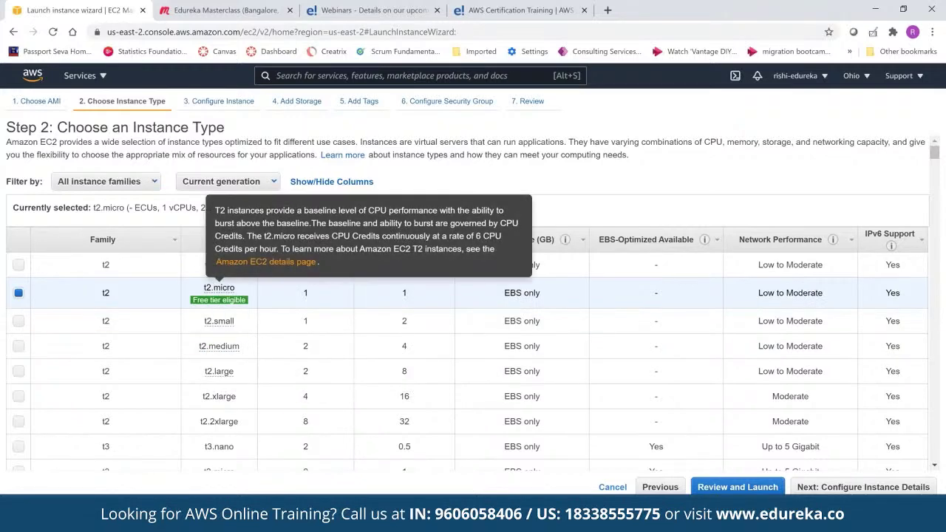
pyautogui.scroll(-1, 468, 296)
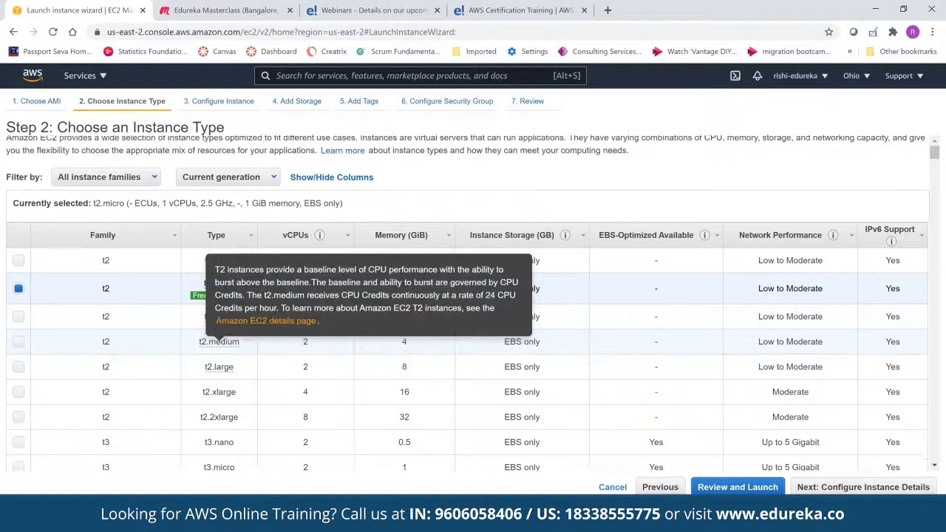
pyautogui.scroll(-3, 663, 363)
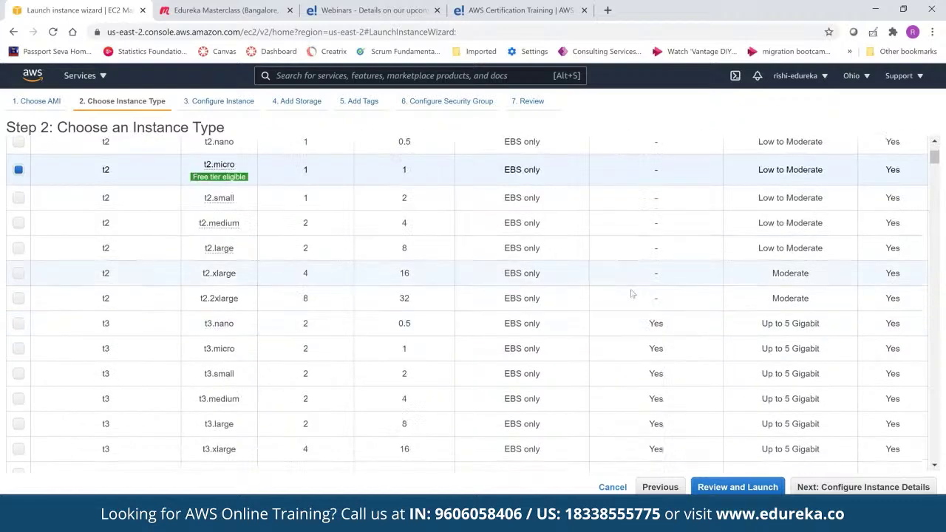
pyautogui.moveTo(219, 164)
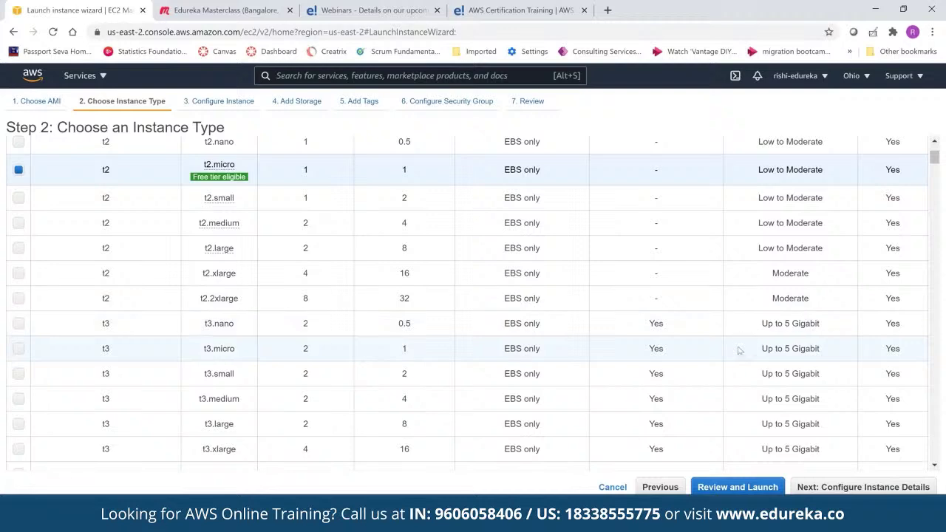
pyautogui.scroll(-1, 734, 342)
pyautogui.scroll(-3, 734, 342)
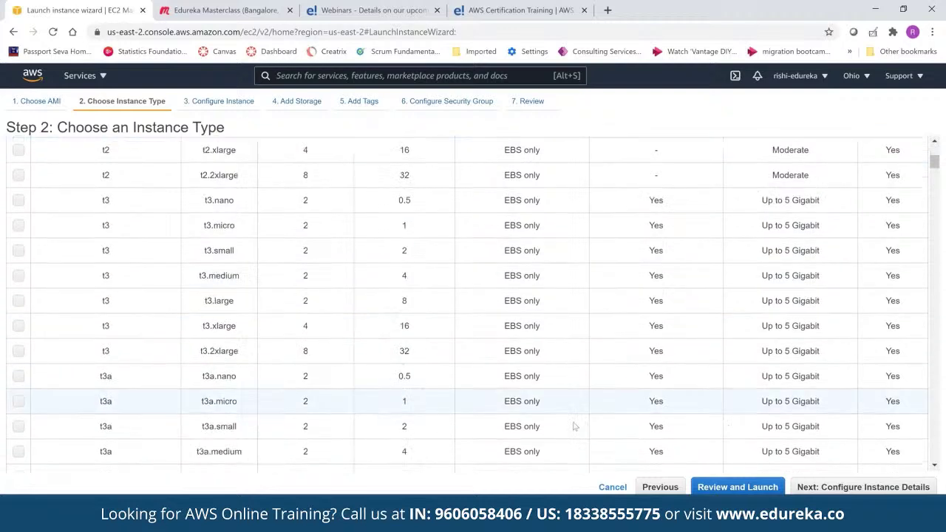
pyautogui.scroll(-1, 443, 386)
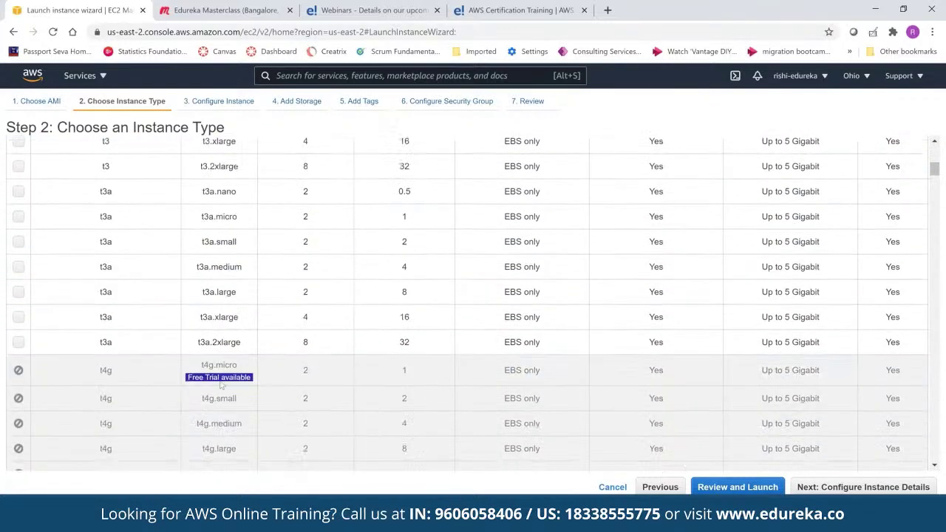
pyautogui.moveTo(223, 379)
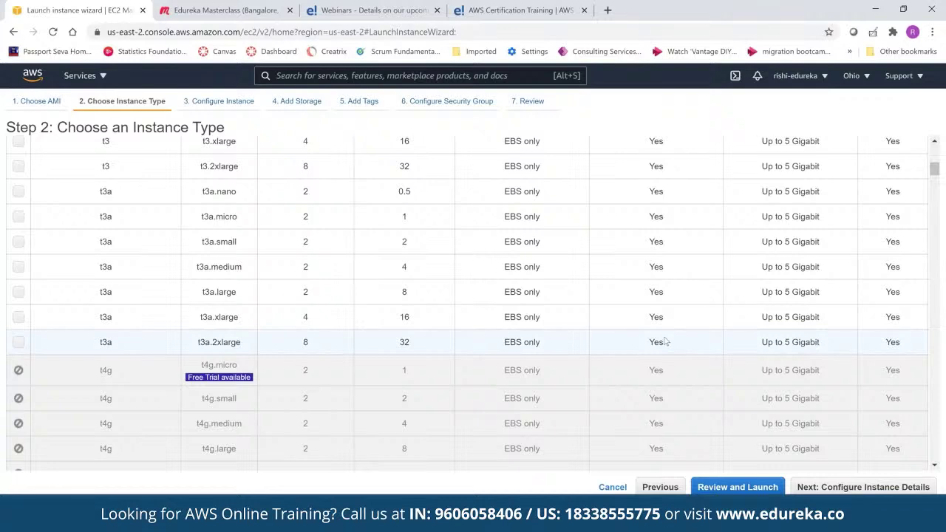
pyautogui.scroll(-3, 665, 341)
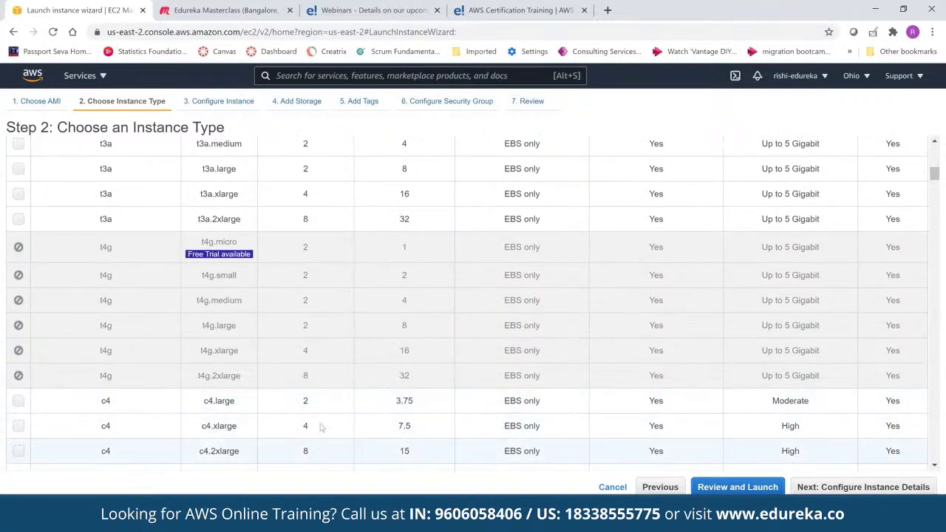
pyautogui.scroll(-5, 321, 427)
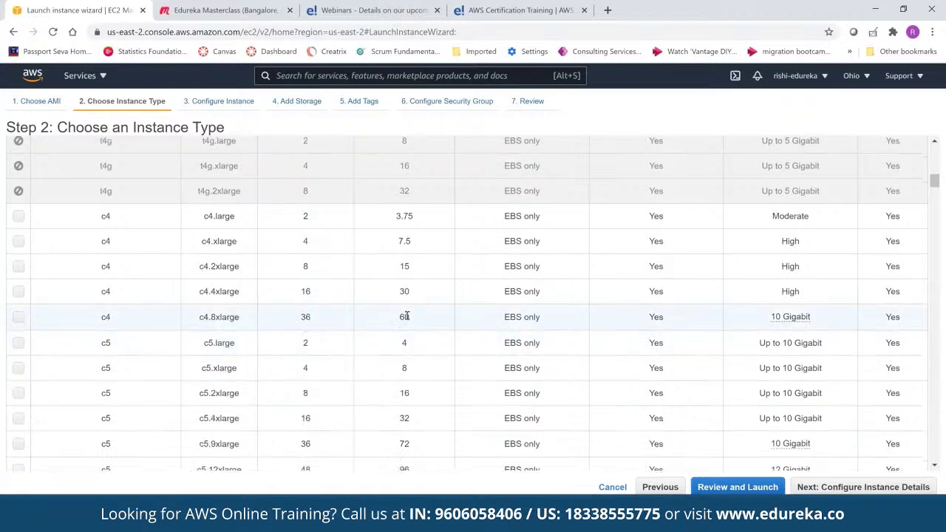
pyautogui.scroll(-5, 406, 316)
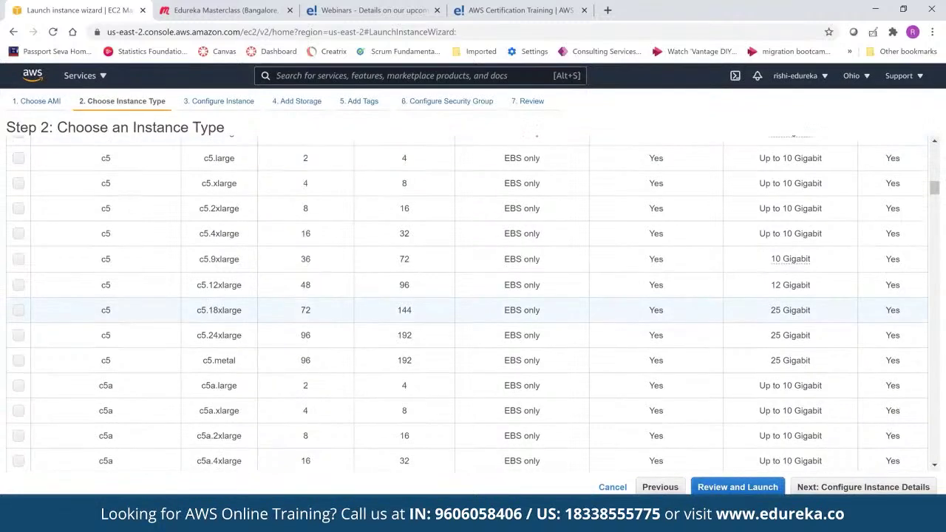
pyautogui.scroll(12, 407, 310)
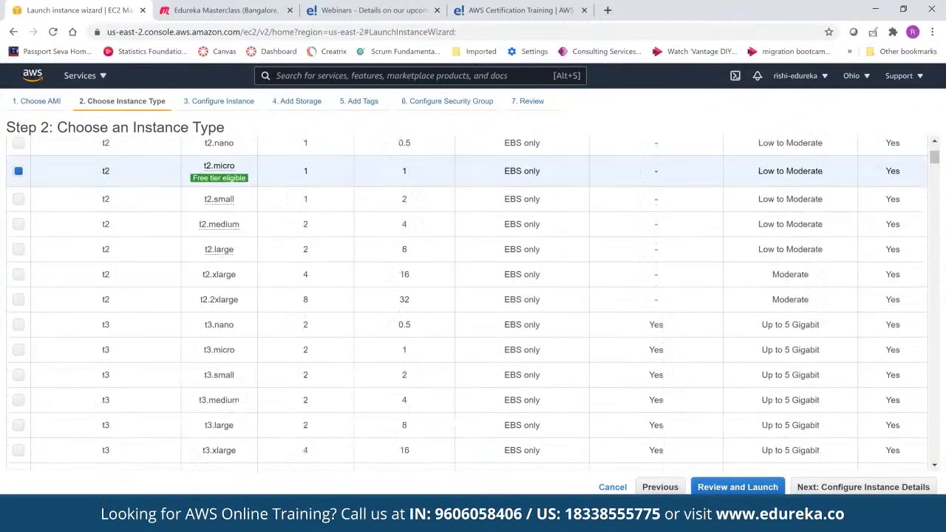
pyautogui.scroll(2, 387, 311)
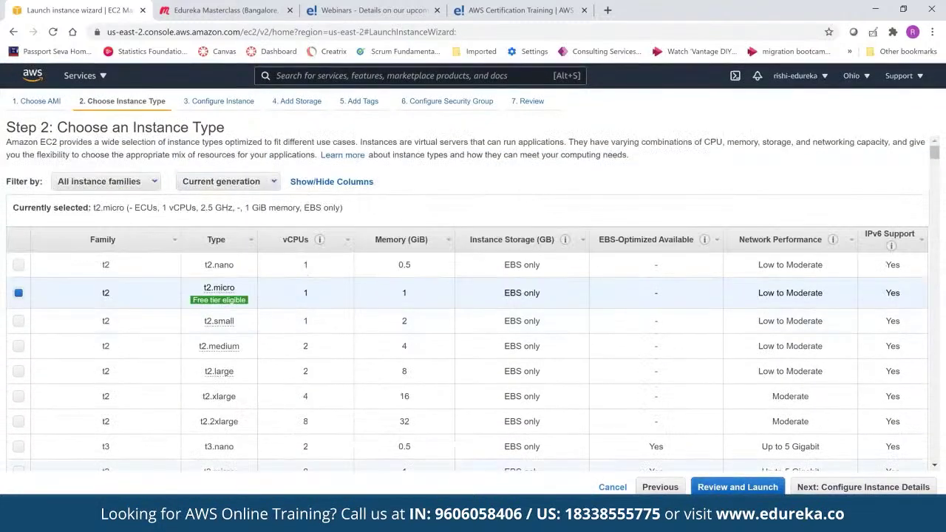
# Accept the default instance details, storage and tags, reaching the Configure Security Group step
pyautogui.click(863, 487)
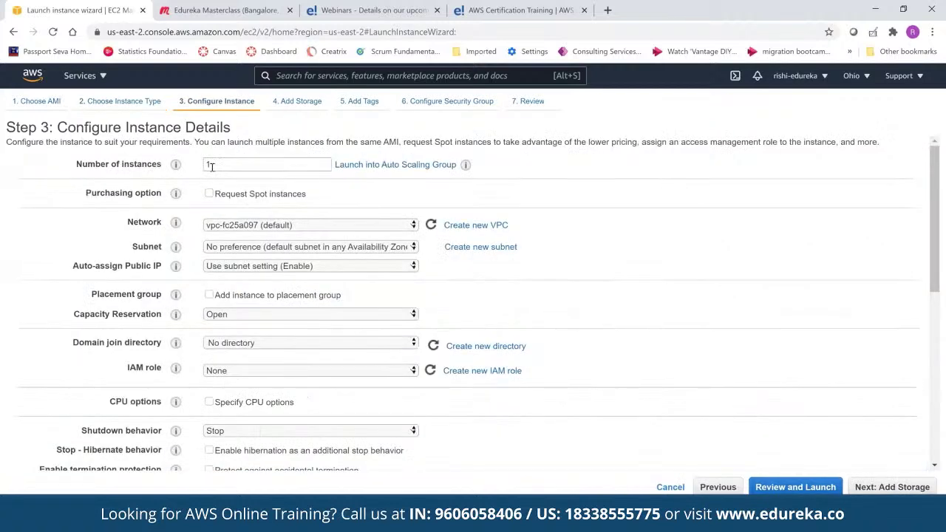
pyautogui.doubleClick(209, 164)
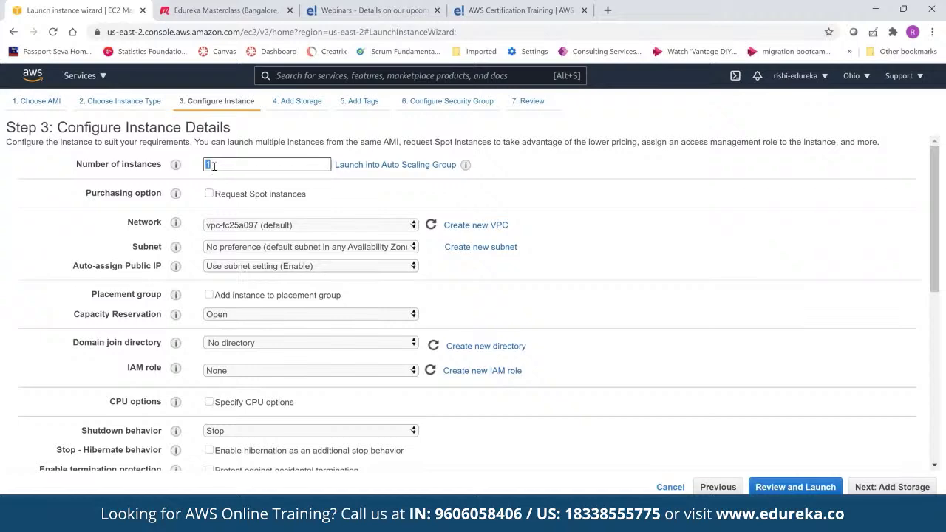
pyautogui.click(873, 487)
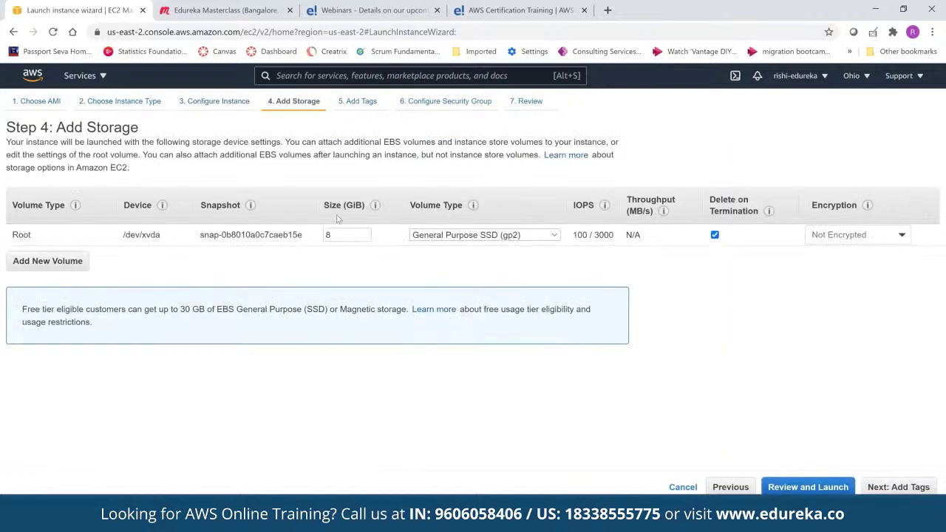
pyautogui.doubleClick(330, 234)
pyautogui.click(892, 487)
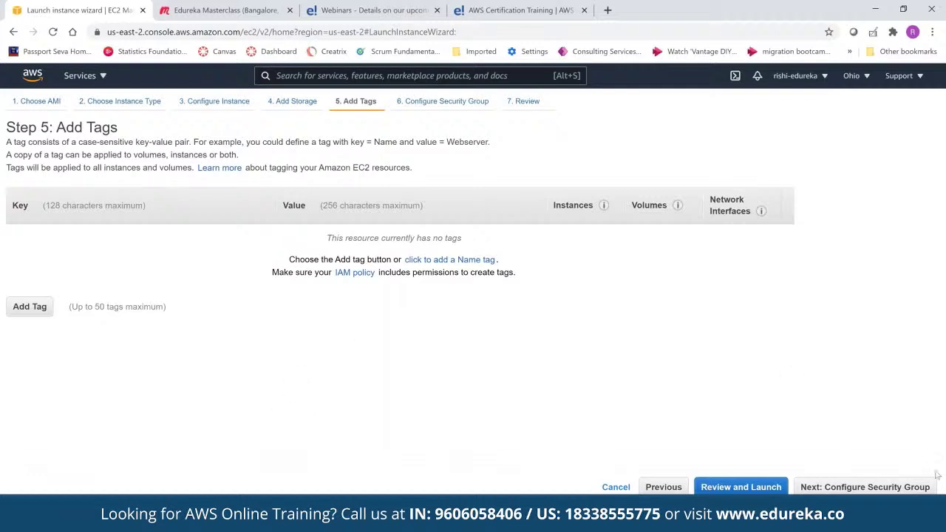
pyautogui.click(901, 488)
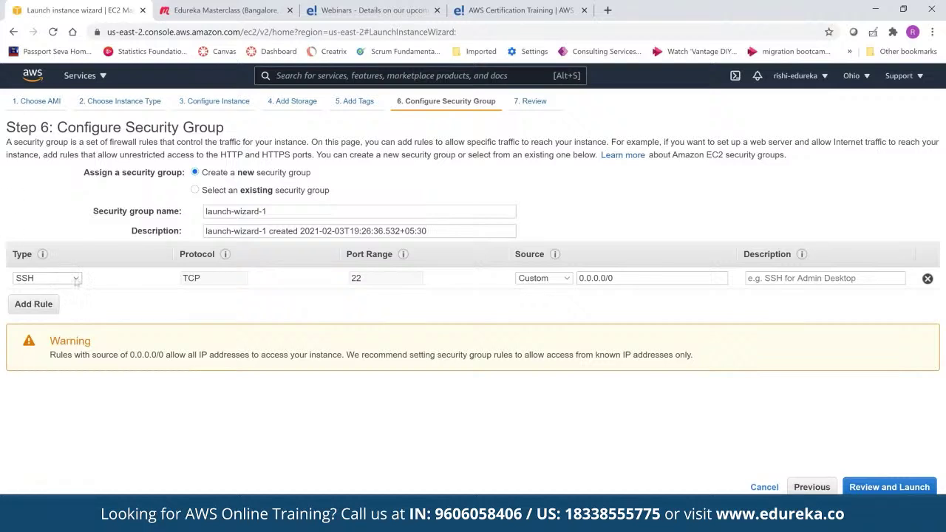
# Keep the rule type SSH, set its source to Anywhere, and go to the launch review
pyautogui.click(76, 280)
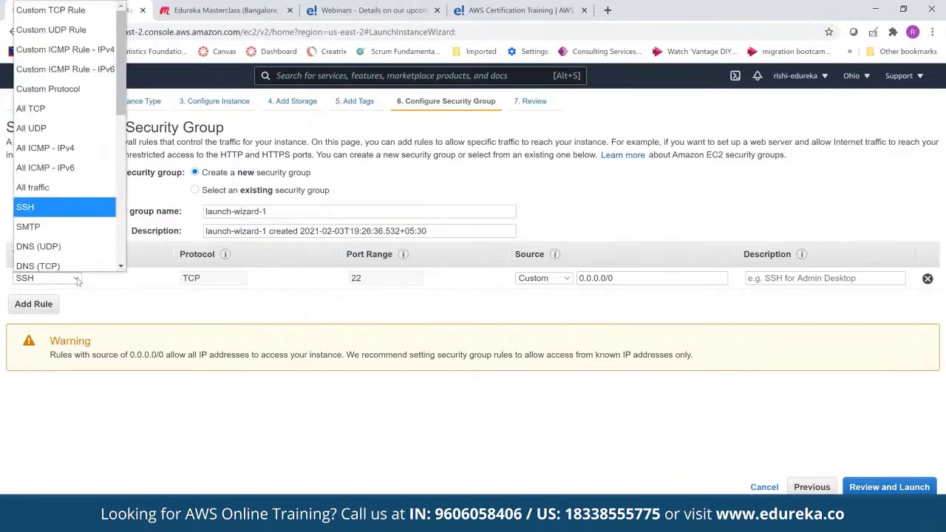
pyautogui.scroll(-1, 55, 237)
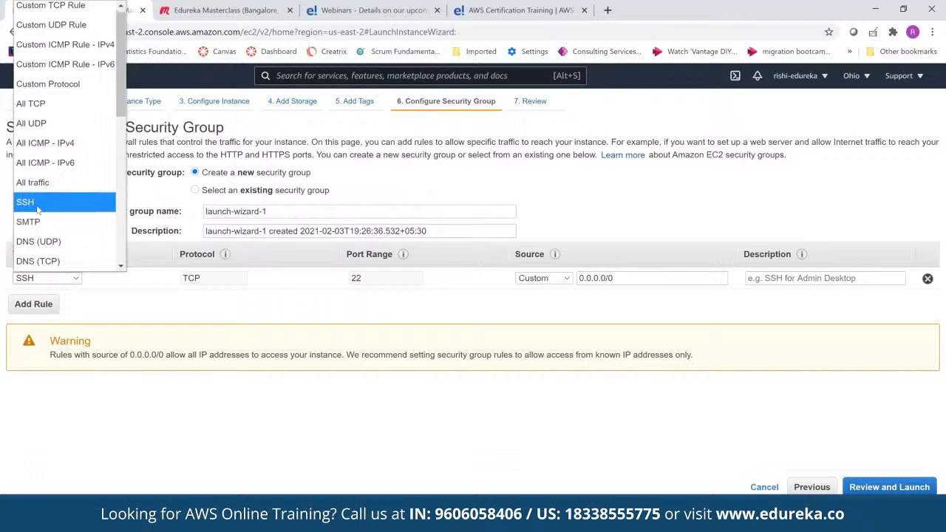
pyautogui.click(38, 210)
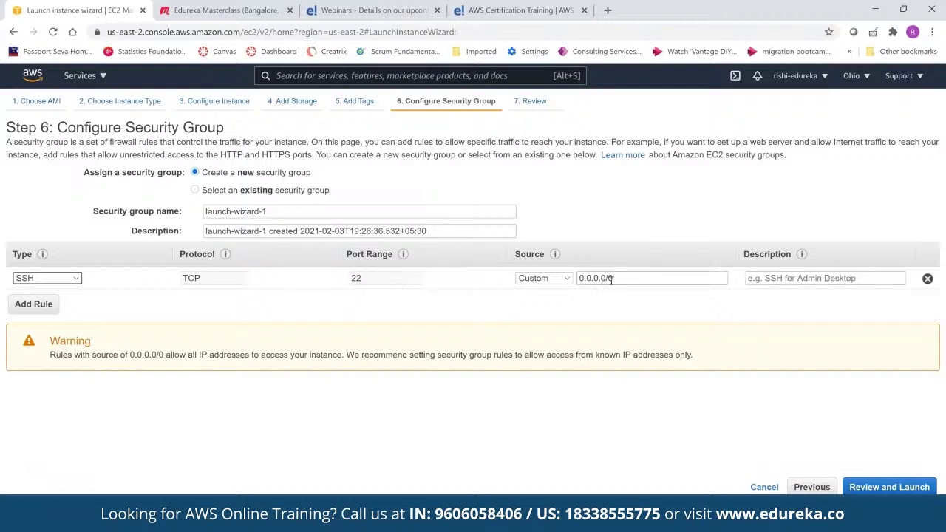
pyautogui.click(566, 279)
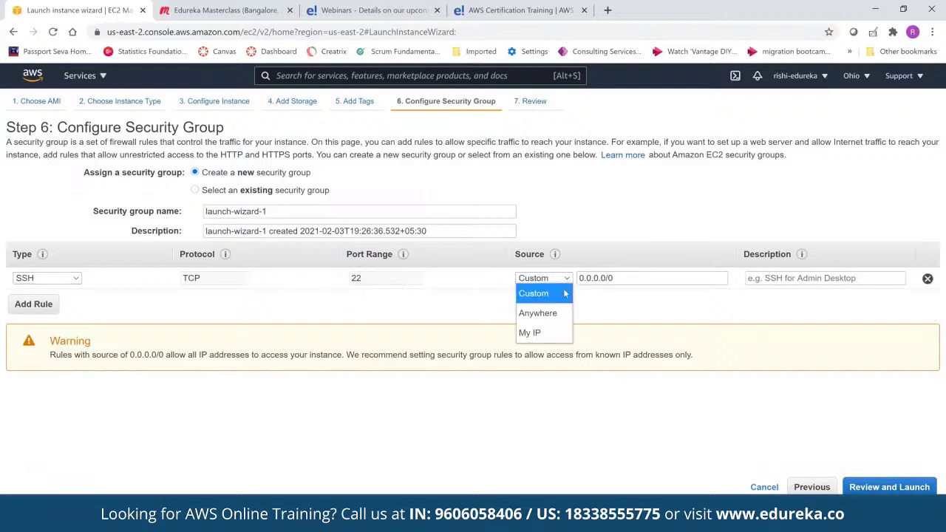
pyautogui.click(559, 316)
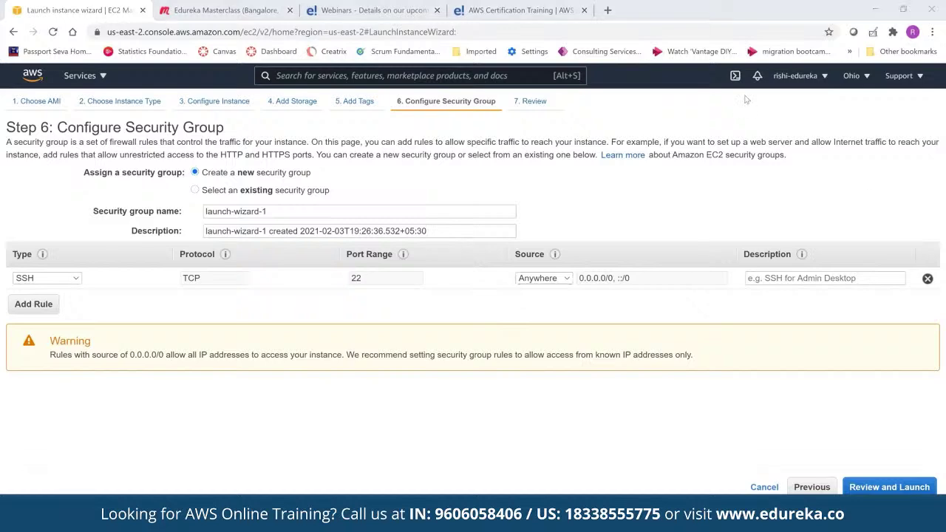
pyautogui.click(902, 488)
pyautogui.scroll(-1, 422, 261)
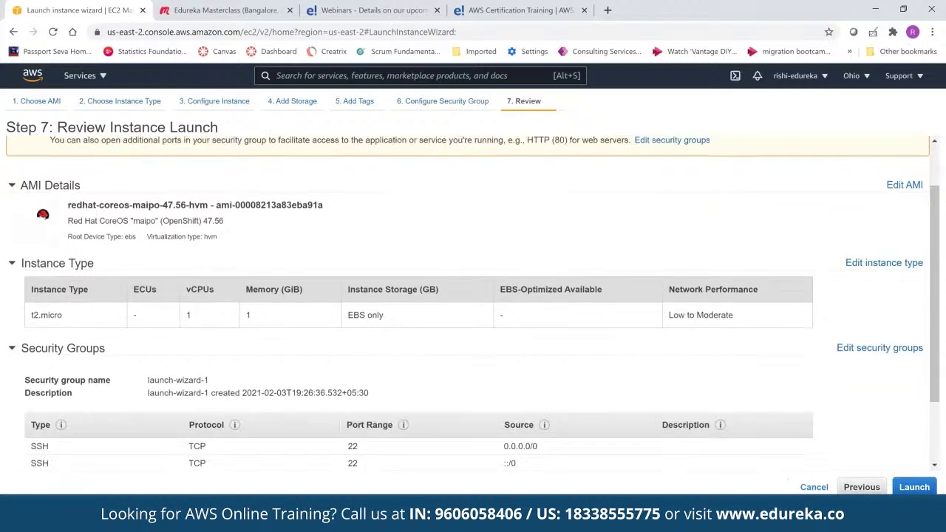
# Create a new key pair named 'aws key' and download its key file
pyautogui.click(914, 487)
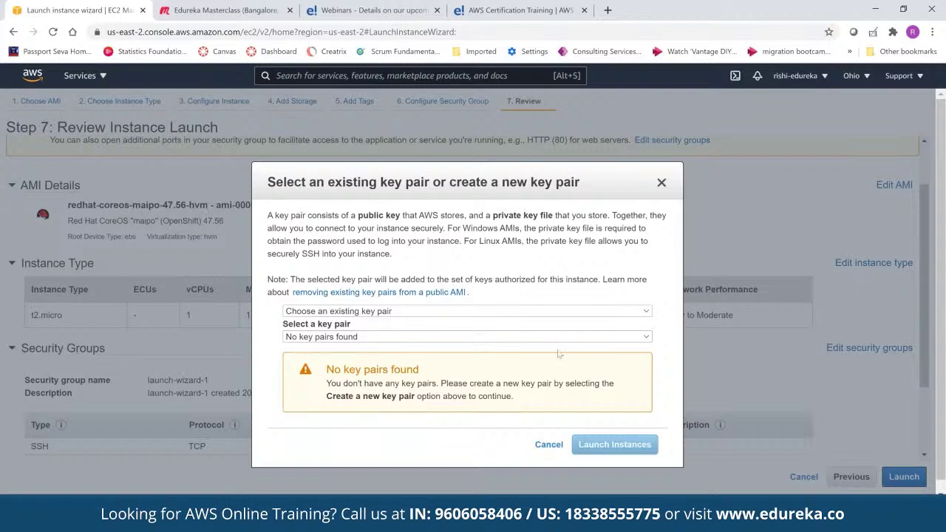
pyautogui.click(646, 312)
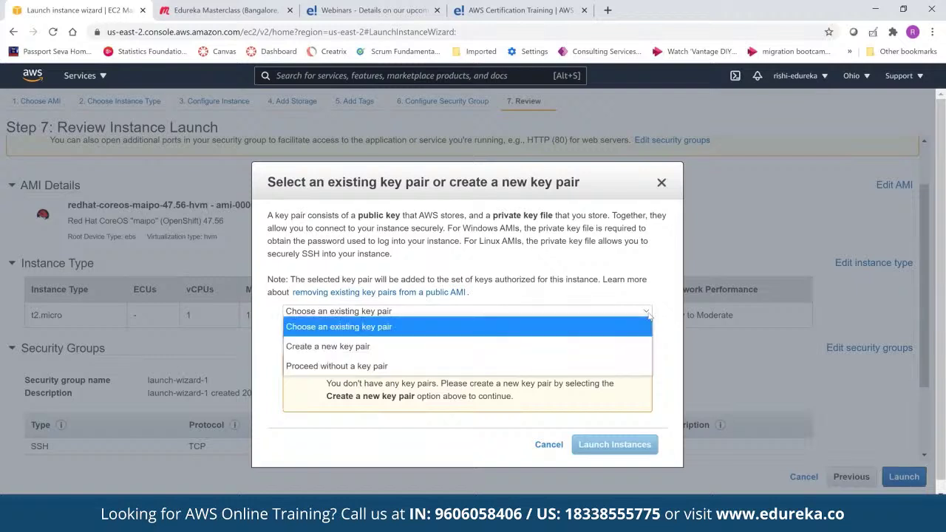
pyautogui.click(418, 347)
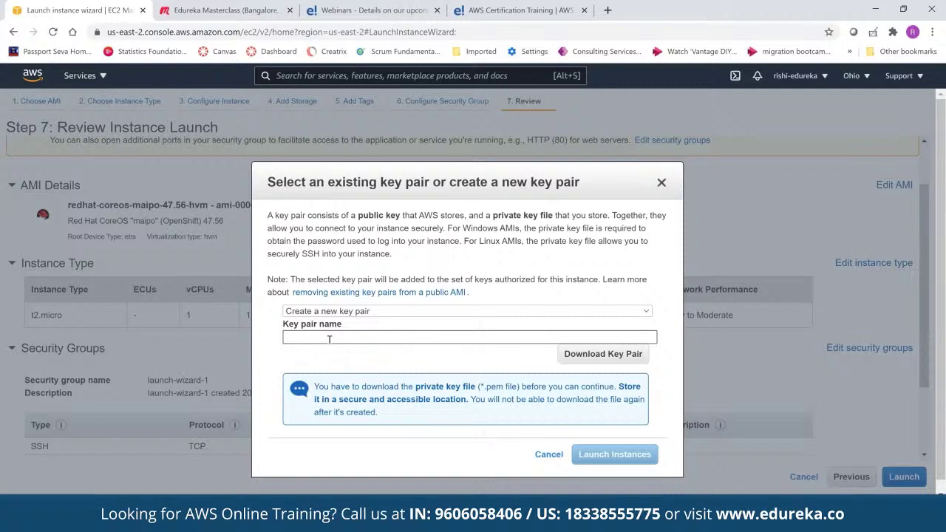
pyautogui.write('aws key')
pyautogui.click(617, 358)
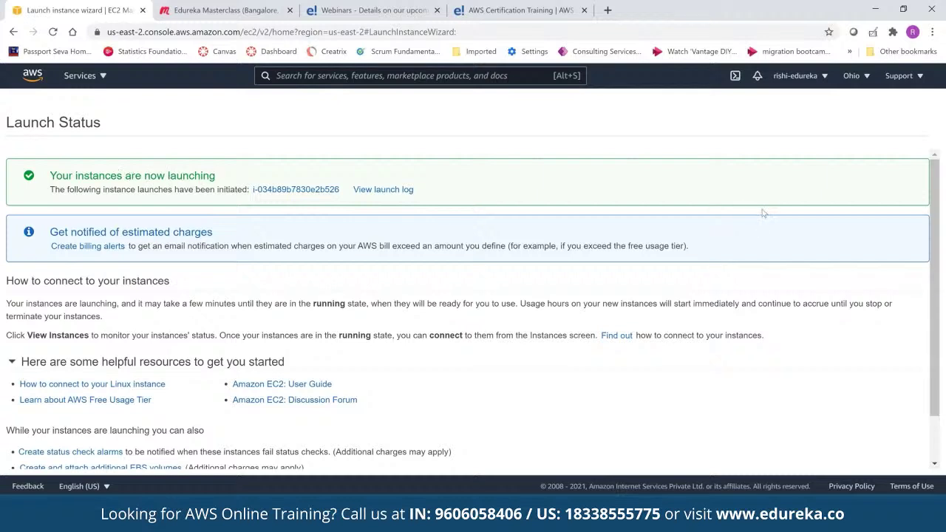
# In the instances list, name the new instance 'test' and scroll the table sideways
pyautogui.scroll(-1, 764, 213)
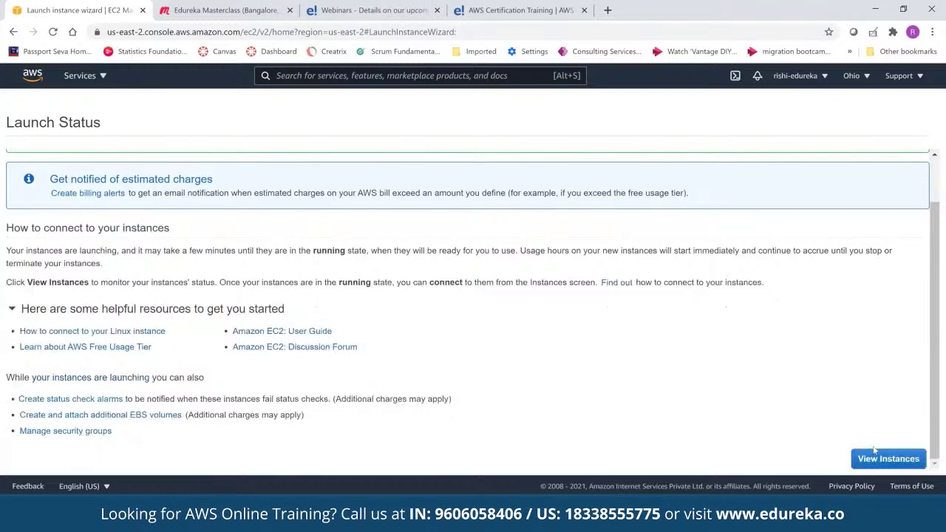
pyautogui.click(879, 454)
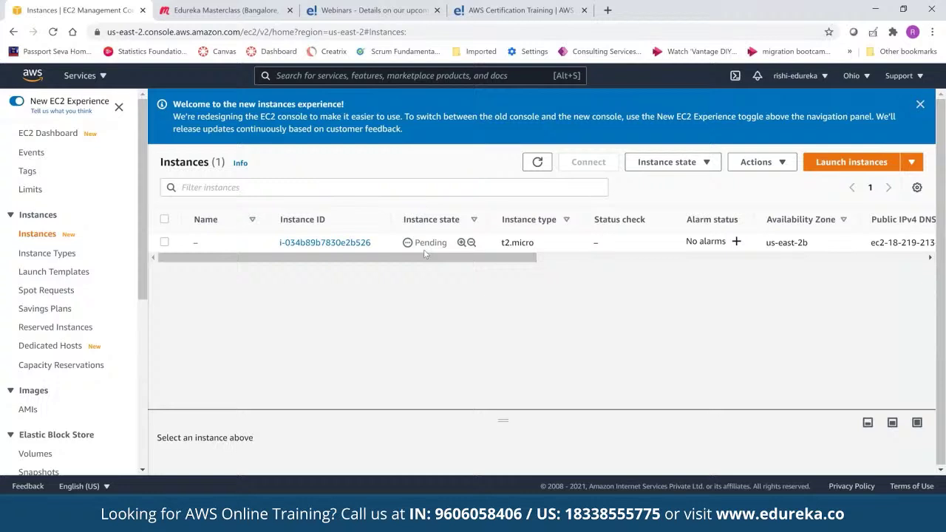
pyautogui.moveTo(425, 255)
pyautogui.mouseDown()
pyautogui.moveTo(474, 264)
pyautogui.moveTo(432, 262)
pyautogui.mouseUp()
pyautogui.click(204, 243)
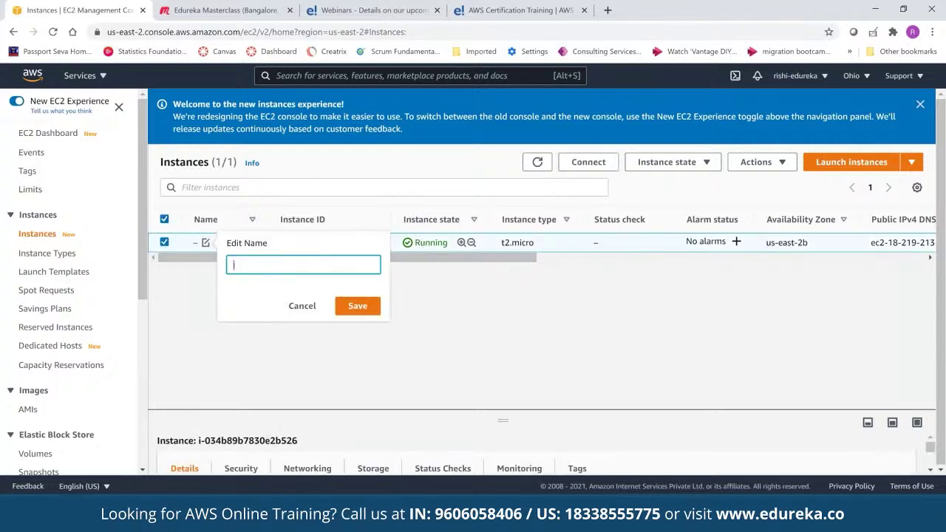
pyautogui.write('test')
pyautogui.click(346, 307)
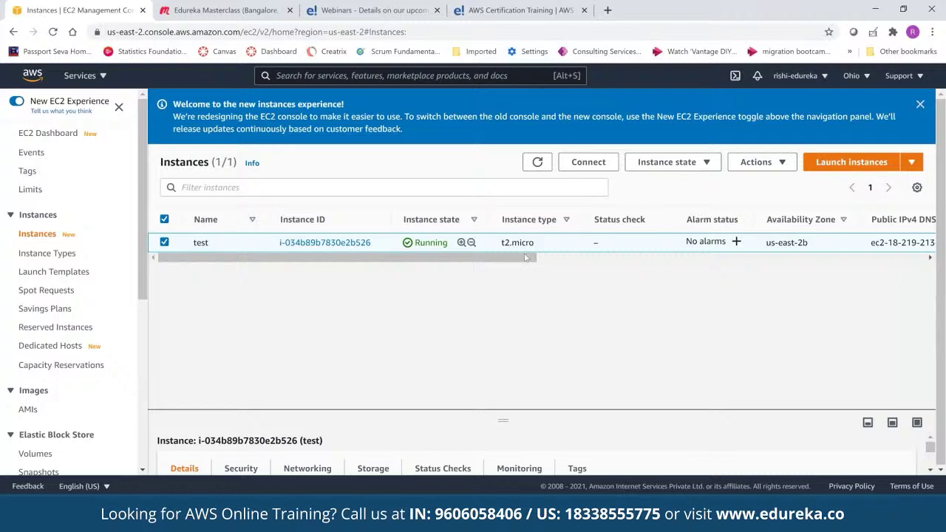
pyautogui.moveTo(533, 259); pyautogui.dragTo(709, 241)
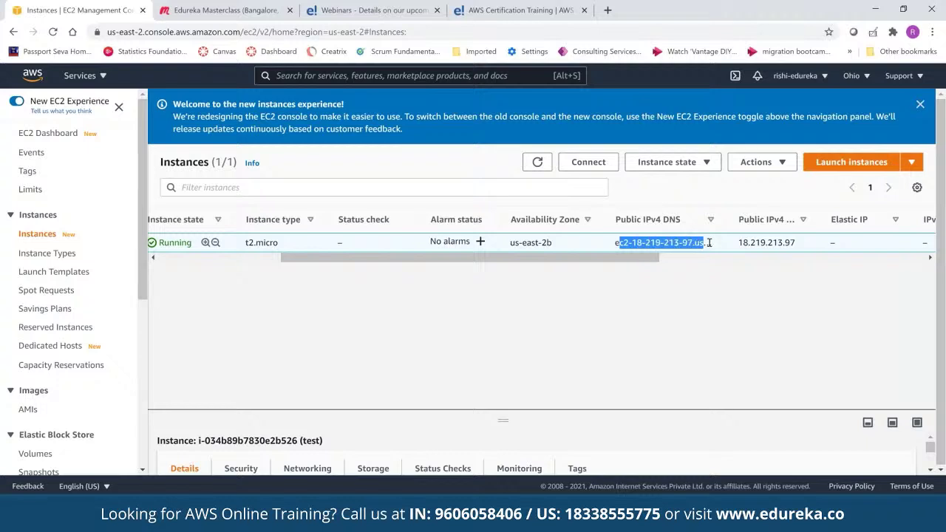
pyautogui.moveTo(658, 259); pyautogui.dragTo(717, 257)
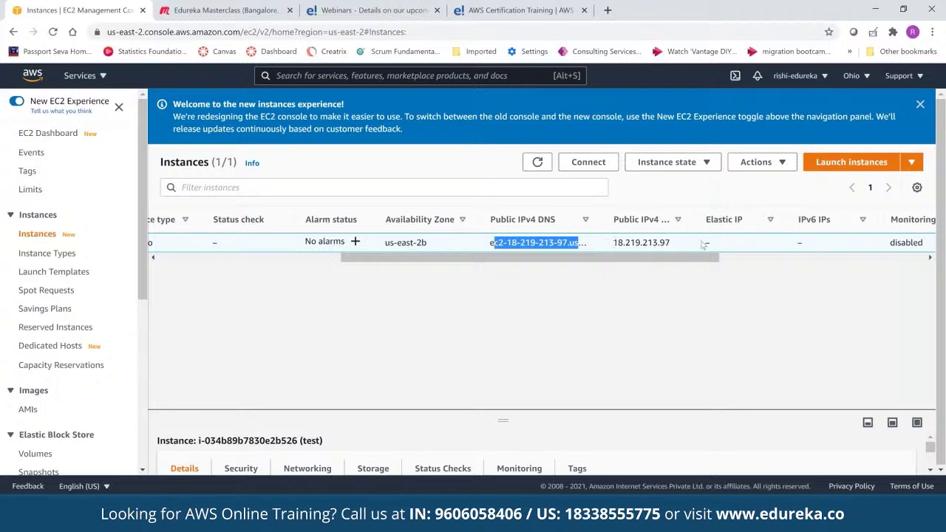
pyautogui.moveTo(691, 263); pyautogui.dragTo(344, 261)
# Open the test instance's summary, showing public IPv4 18.219.213.97 and private IPv4 172.31.27.11
pyautogui.click(329, 244)
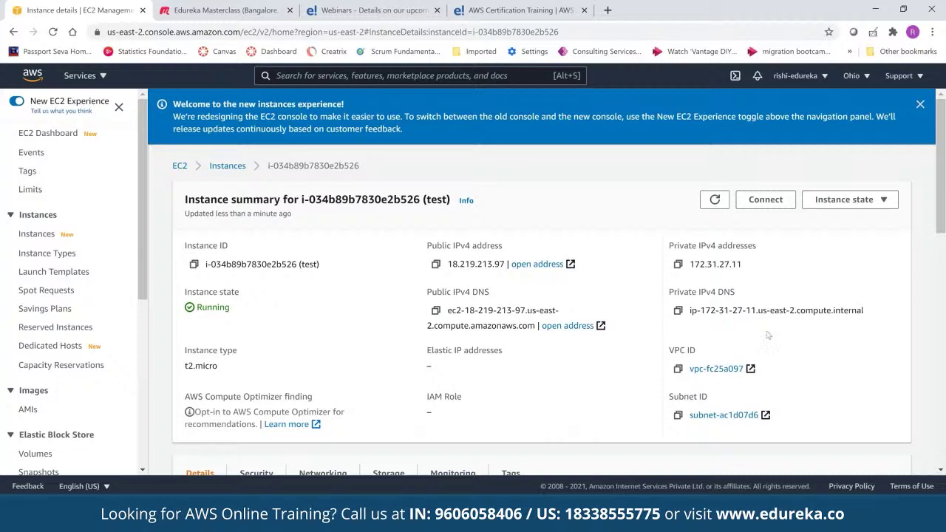
pyautogui.scroll(-1, 768, 335)
pyautogui.scroll(-1, 701, 197)
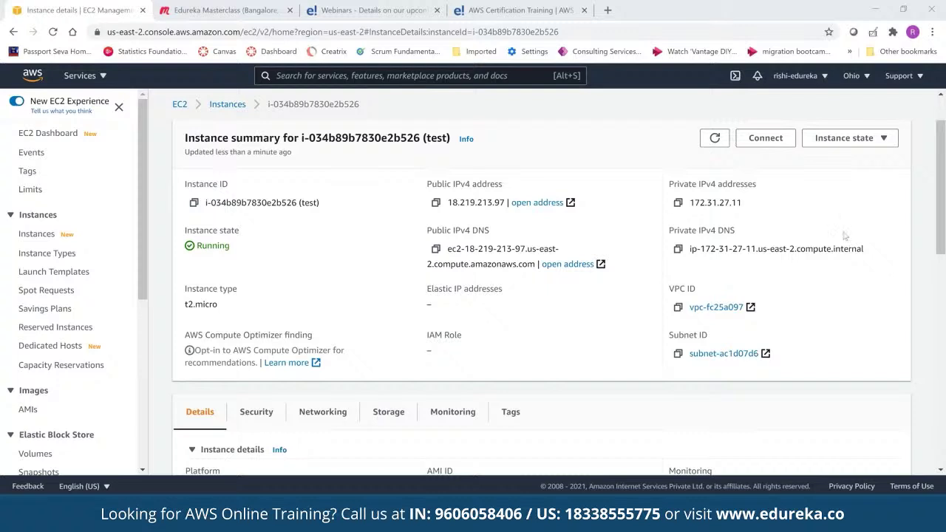
pyautogui.click(761, 145)
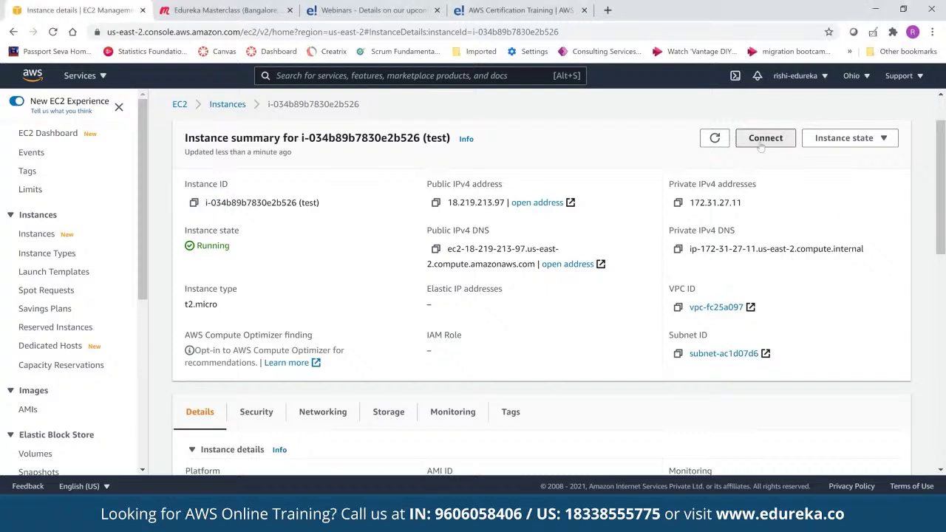
# Attempt an EC2 Instance Connect browser session as ec2-user, retrying after the login error
pyautogui.click(760, 146)
pyautogui.tripleClick(103, 321)
pyautogui.press('BackSpace')
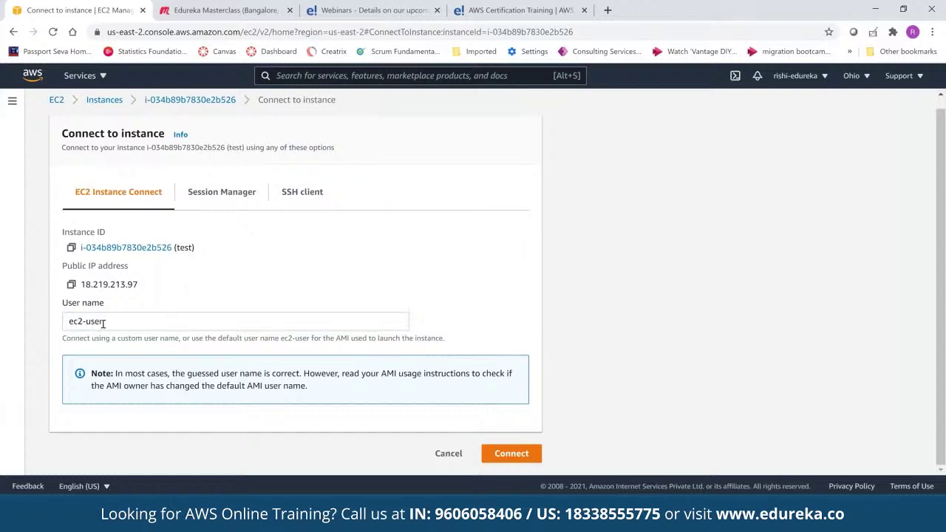
pyautogui.click(512, 454)
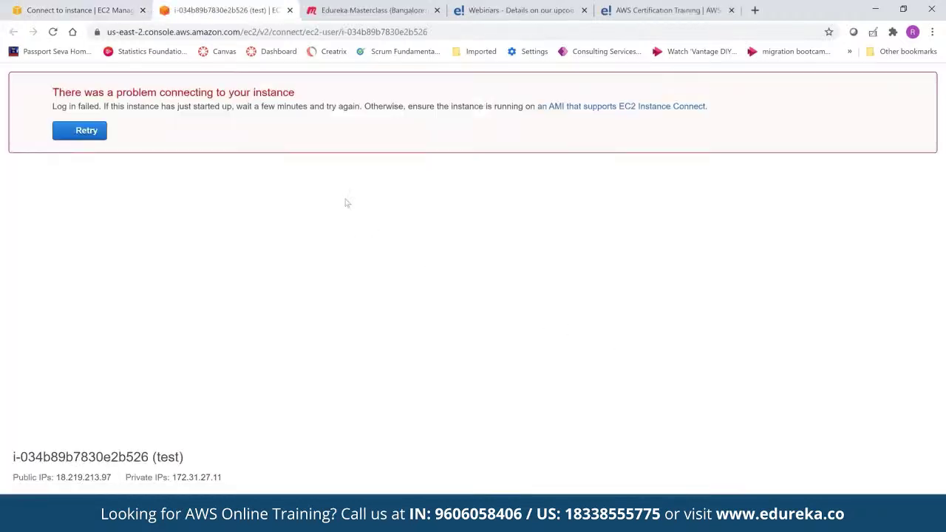
pyautogui.click(78, 132)
# Start PuTTY from Windows search, then launch PuTTYgen with its default RSA 2048-bit settings
pyautogui.press('super')
pyautogui.write('put')
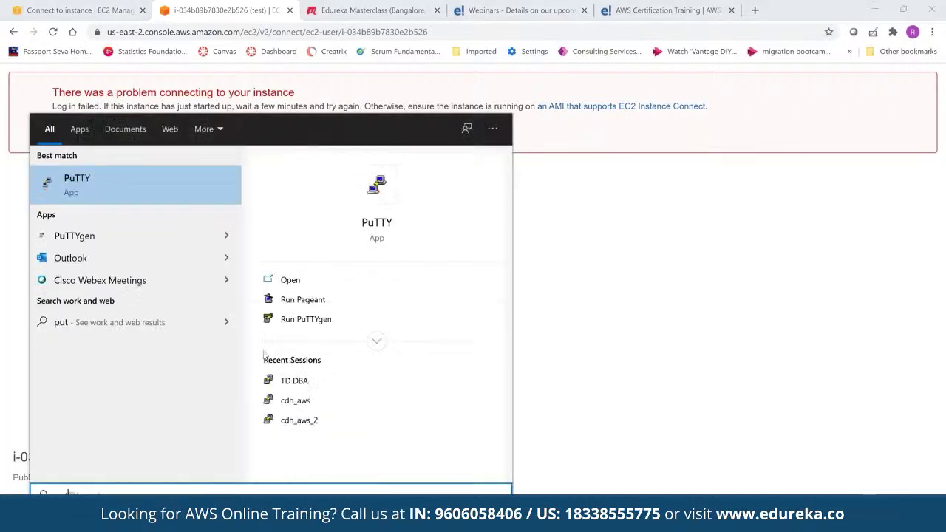
pyautogui.write('ty')
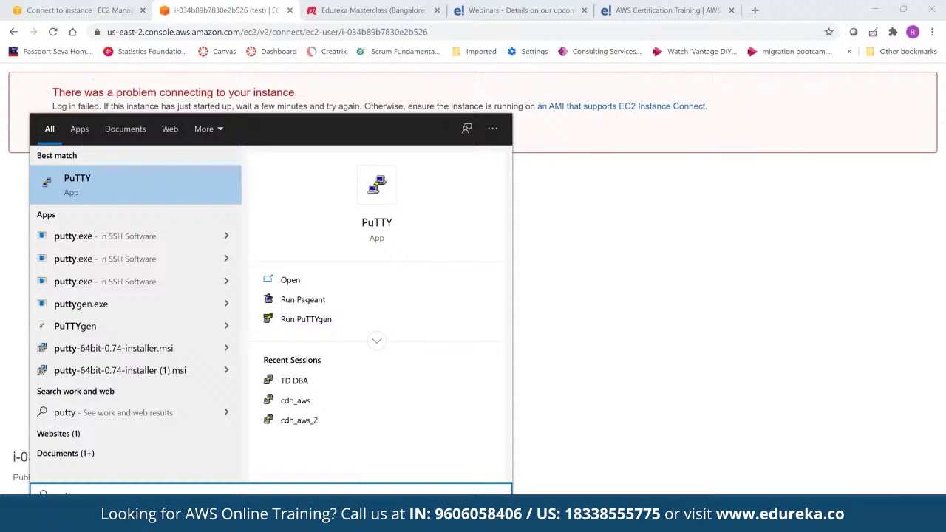
pyautogui.press('Return')
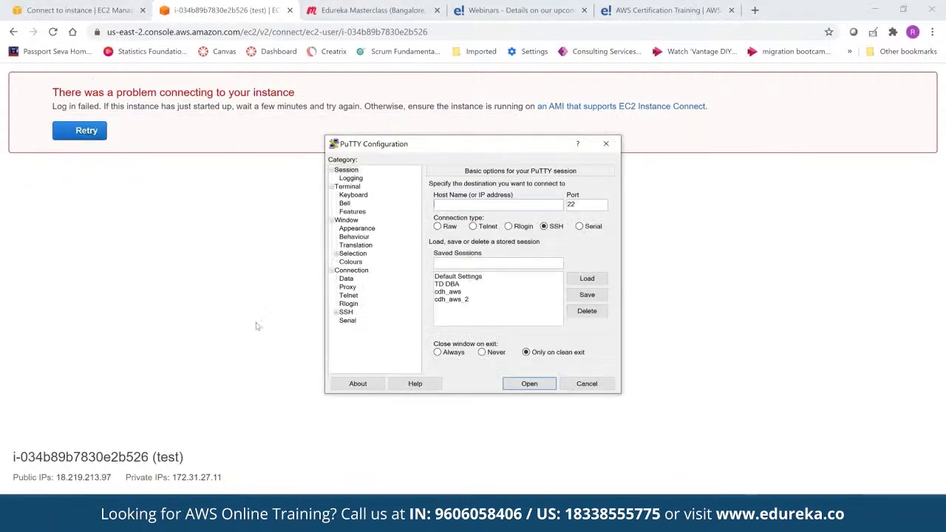
pyautogui.press('super')
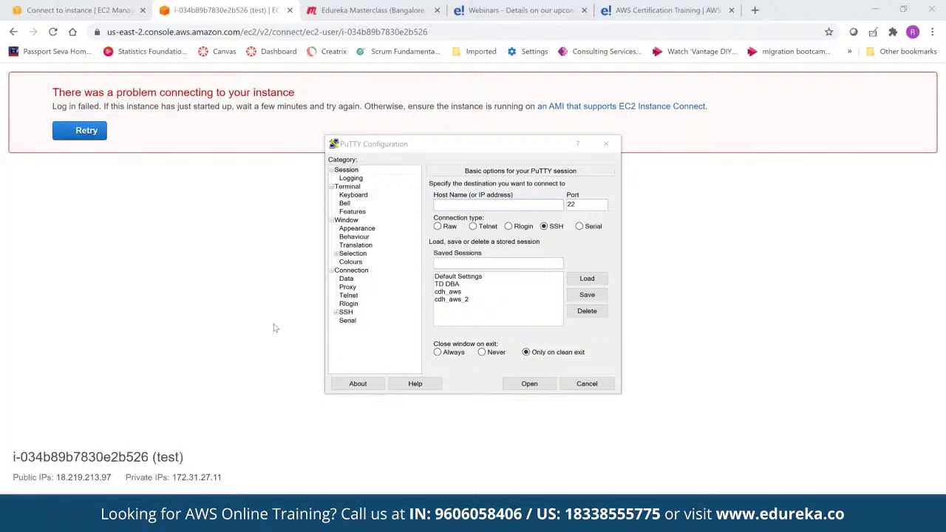
pyautogui.write('putt')
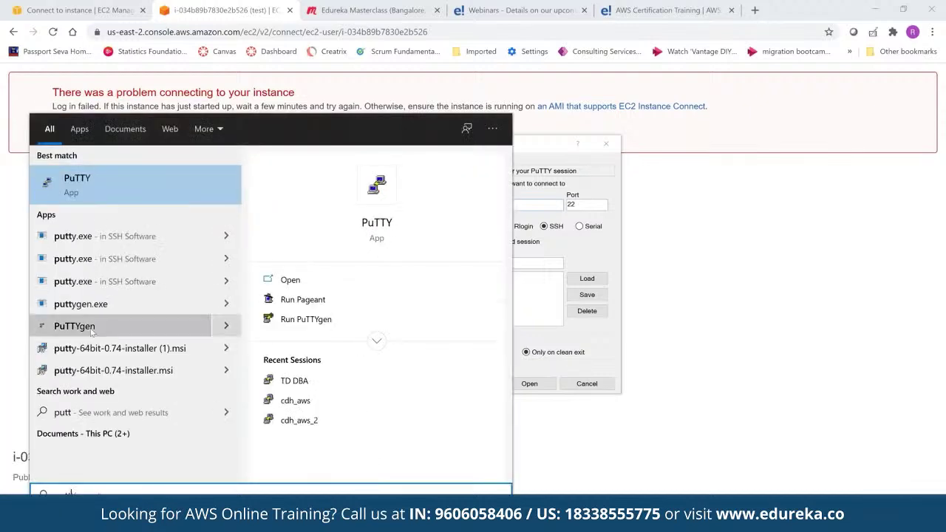
pyautogui.click(92, 333)
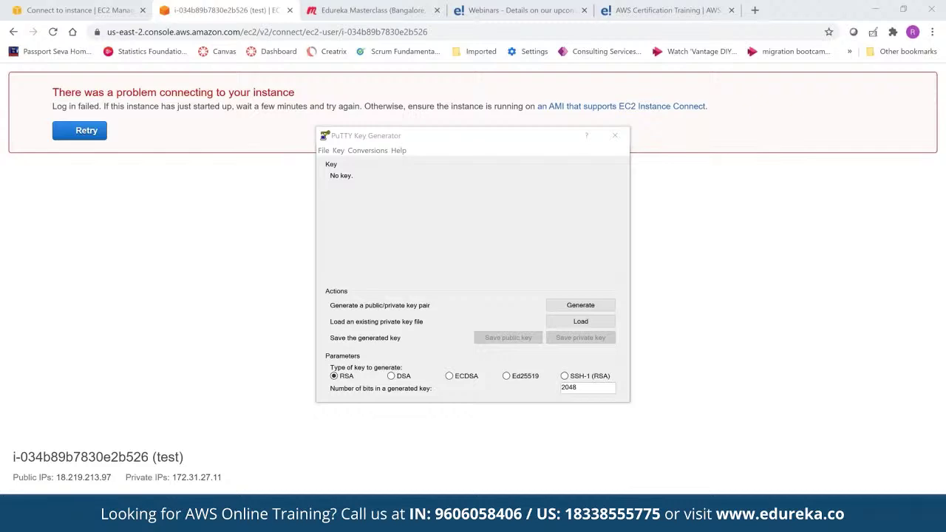
# Browse PuTTYgen's Downloads folder for a private key, close the picker without loading any key, and return to PuTTY Configuration
pyautogui.click(497, 402)
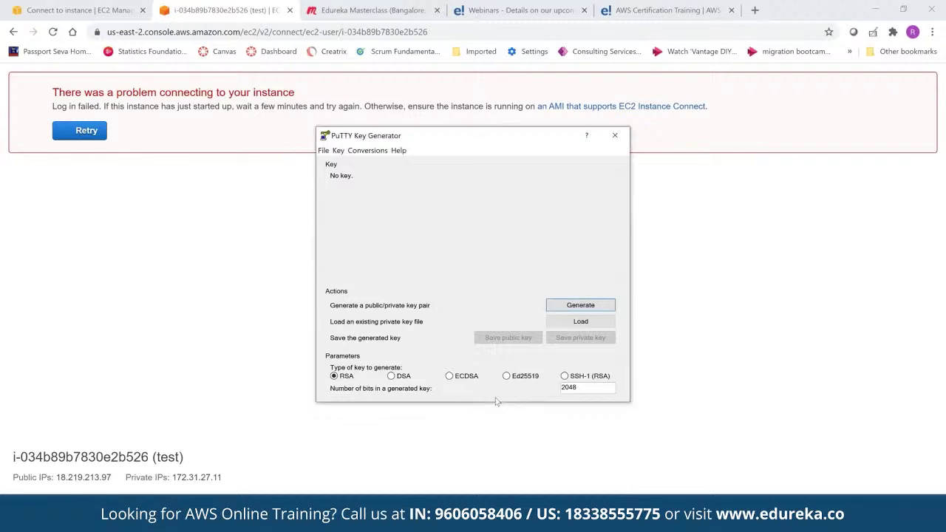
pyautogui.click(742, 102)
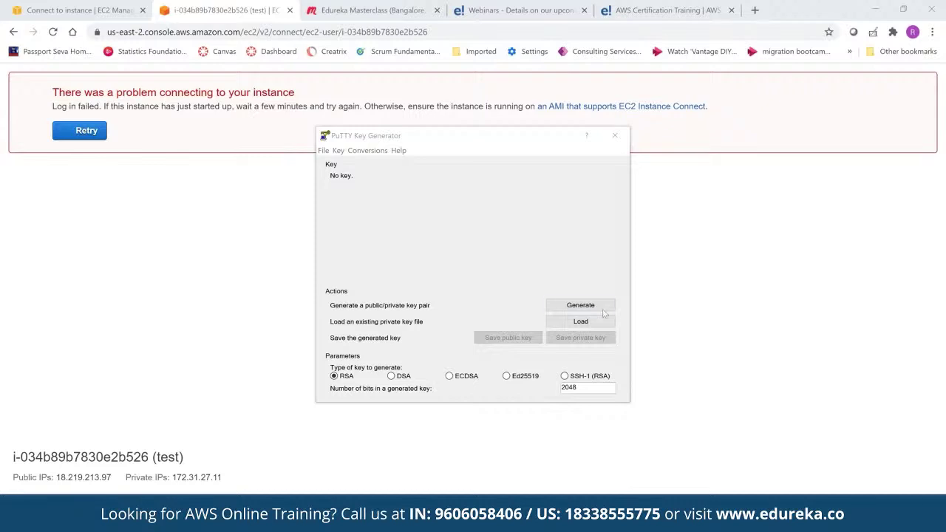
pyautogui.click(581, 320)
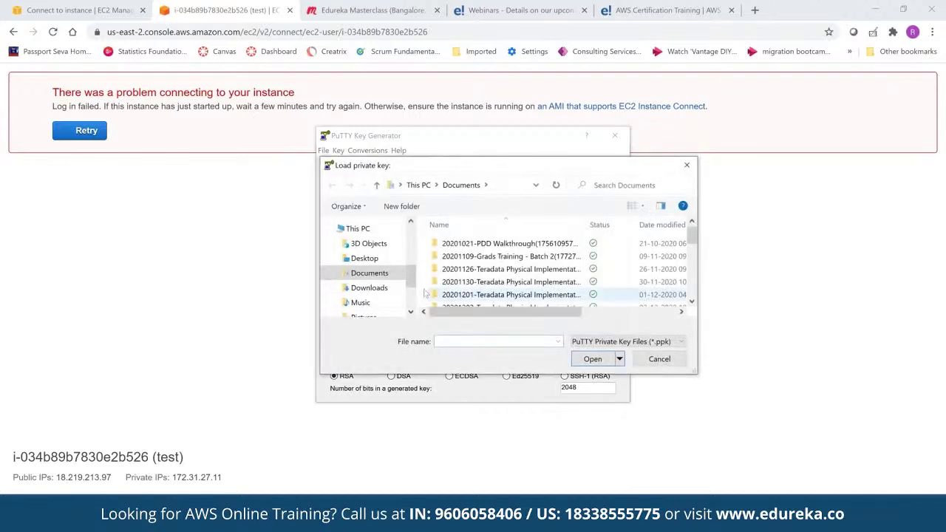
pyautogui.click(377, 290)
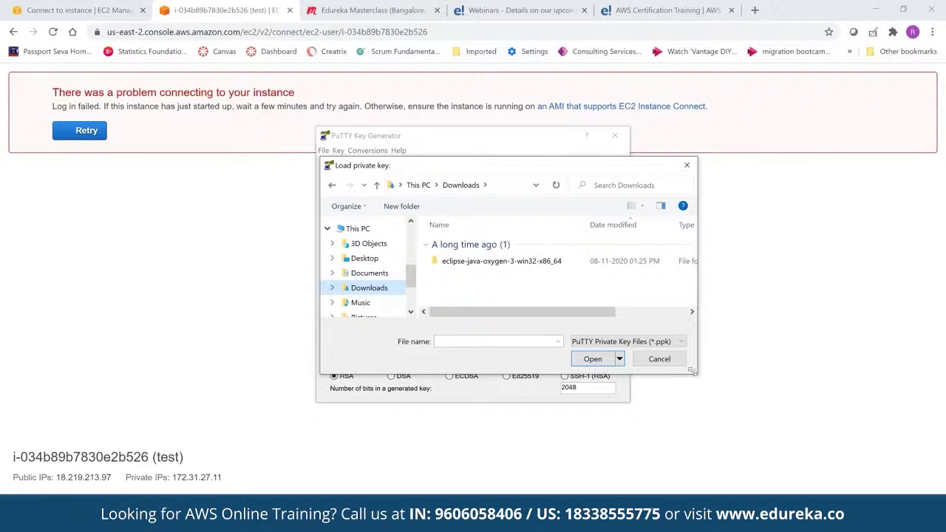
pyautogui.moveTo(697, 373); pyautogui.dragTo(780, 453)
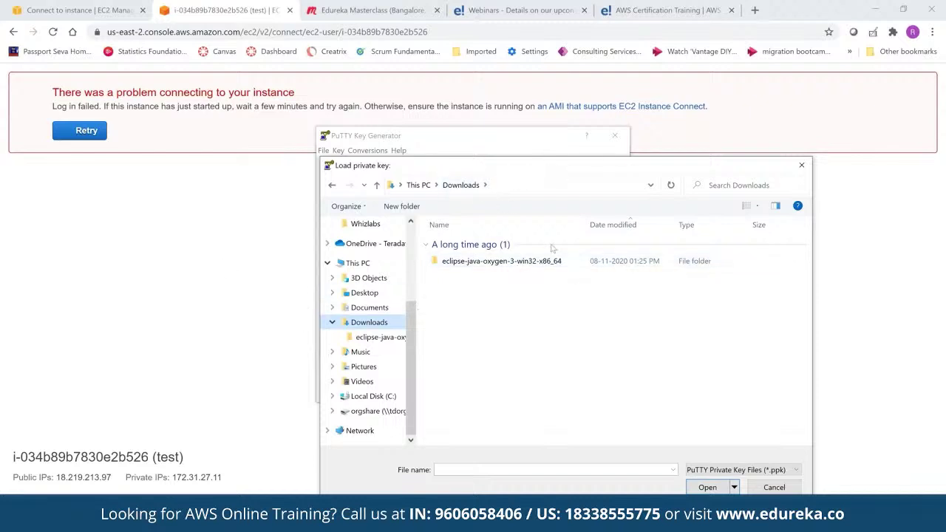
pyautogui.moveTo(562, 175); pyautogui.dragTo(480, 429)
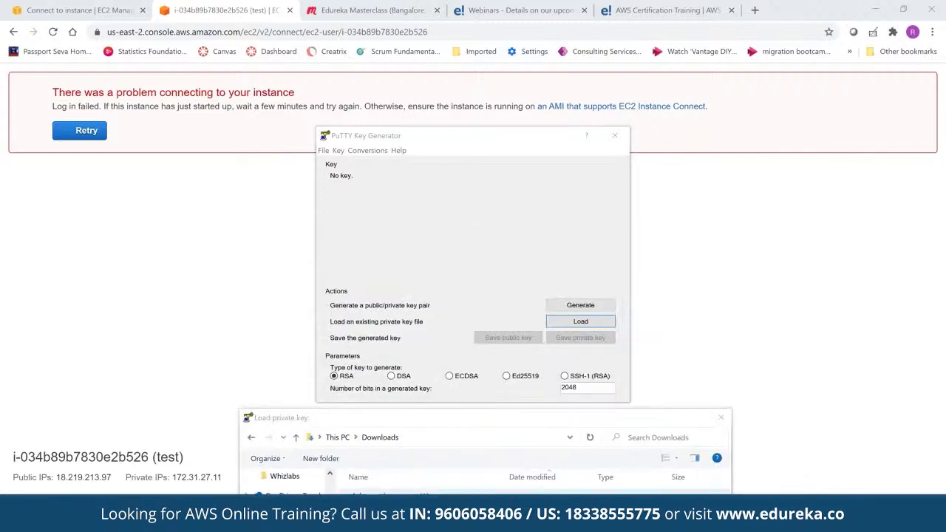
pyautogui.moveTo(456, 417); pyautogui.dragTo(484, 419)
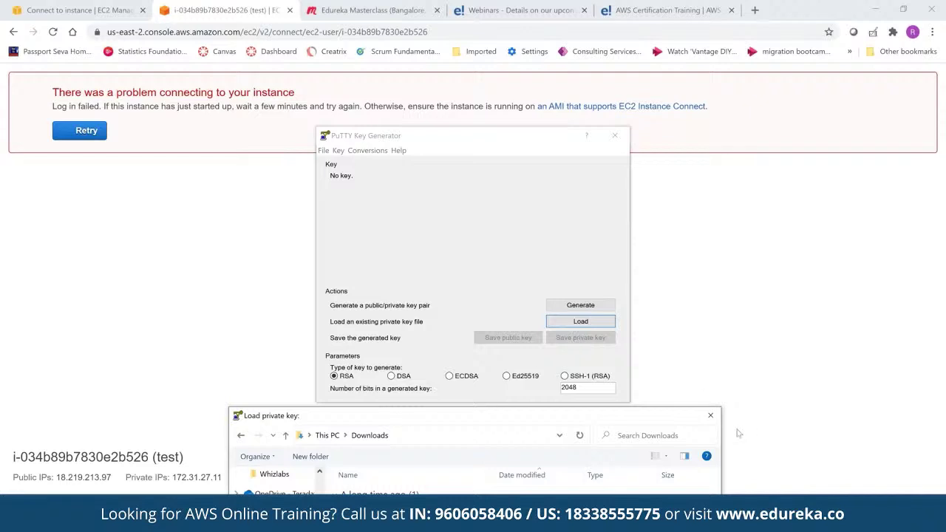
pyautogui.click(710, 416)
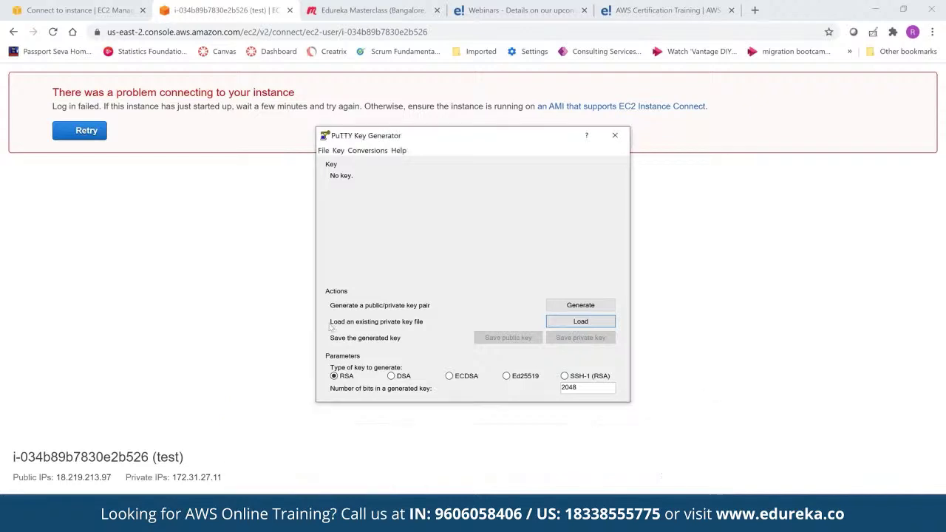
pyautogui.click(276, 379)
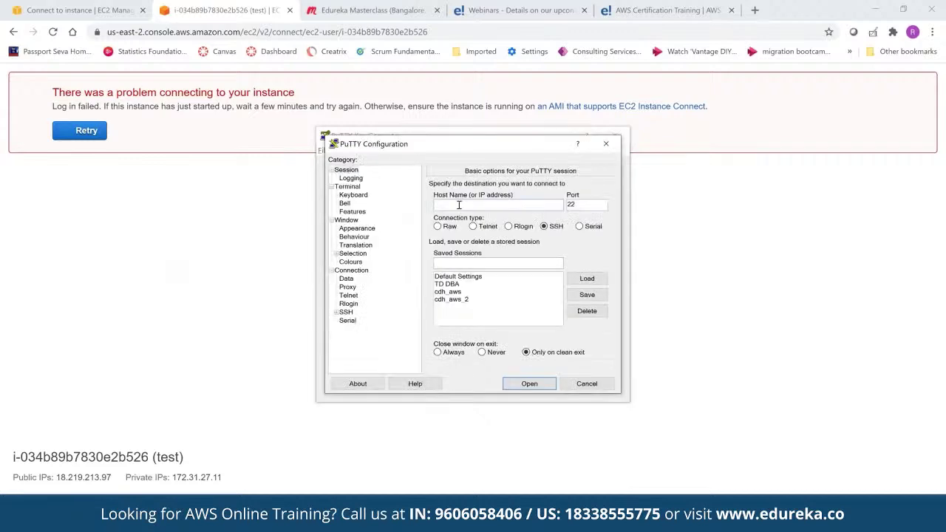
# Go to PuTTY's Connection > SSH > Auth page and browse for the private key file
pyautogui.click(41, 11)
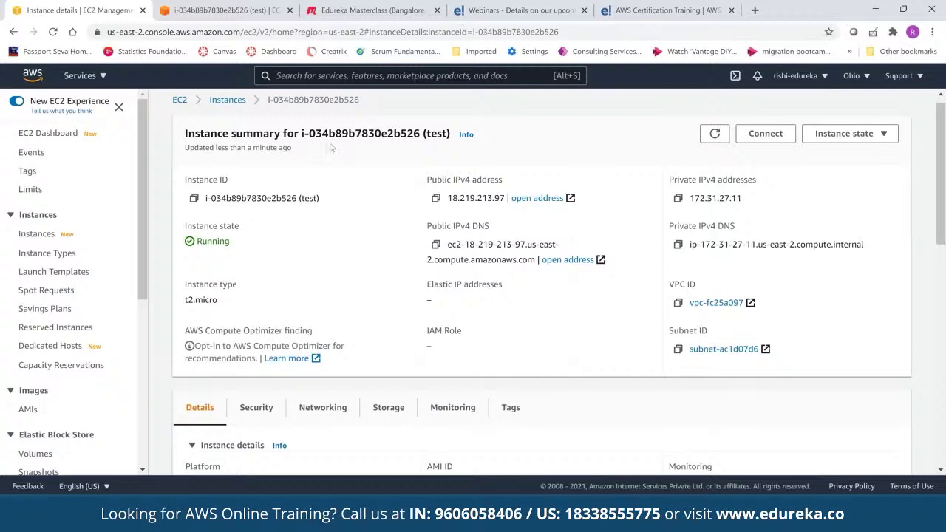
pyautogui.hotkey('alt', 'Tab')
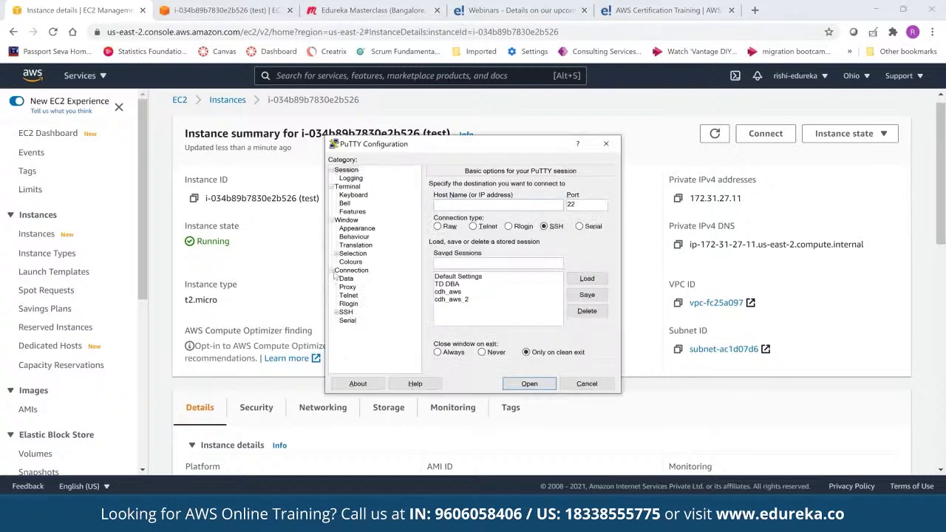
pyautogui.click(332, 272)
pyautogui.click(337, 313)
pyautogui.scroll(-1, 405, 324)
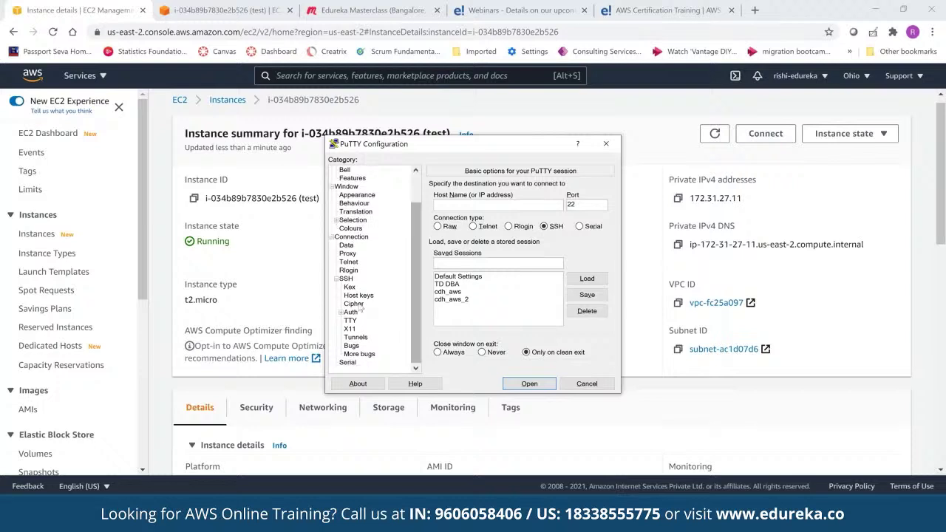
pyautogui.click(349, 313)
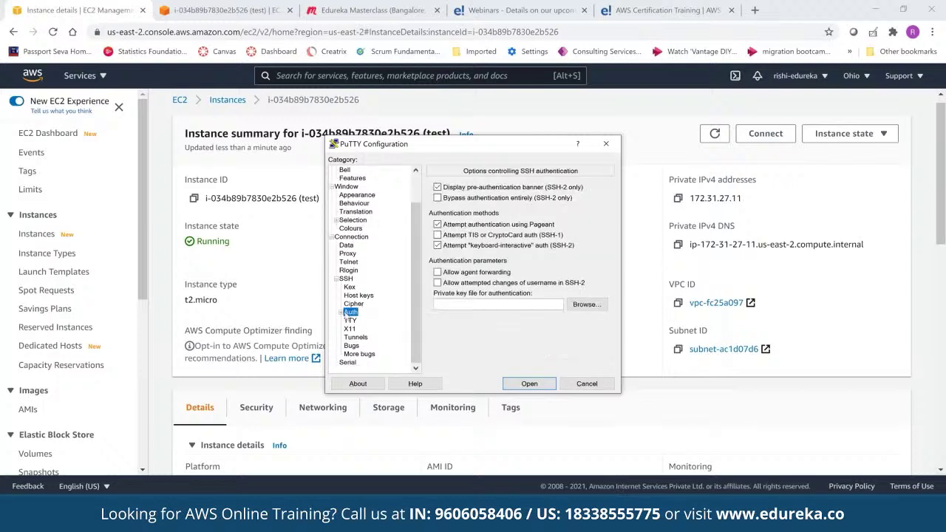
pyautogui.click(546, 301)
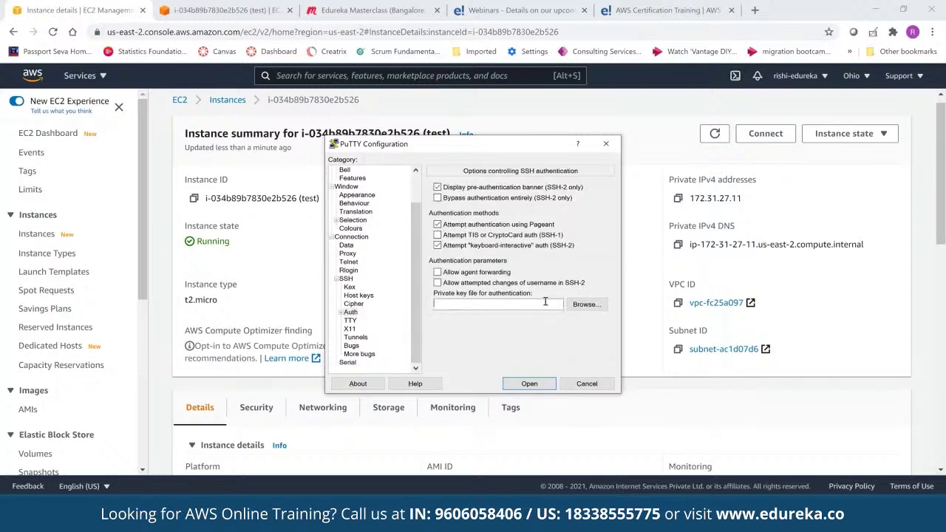
pyautogui.click(586, 304)
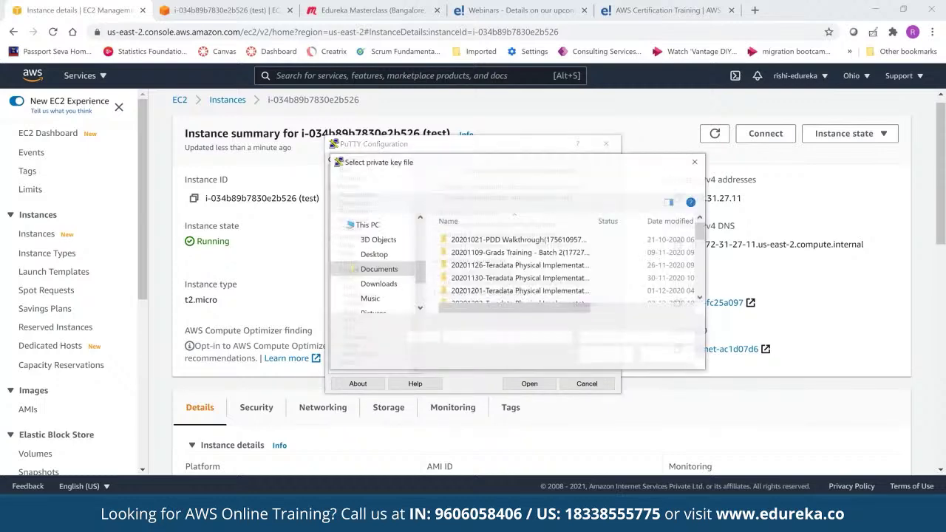
# Cancel the private key file picker and return to the test instance summary in Chrome
pyautogui.click(666, 357)
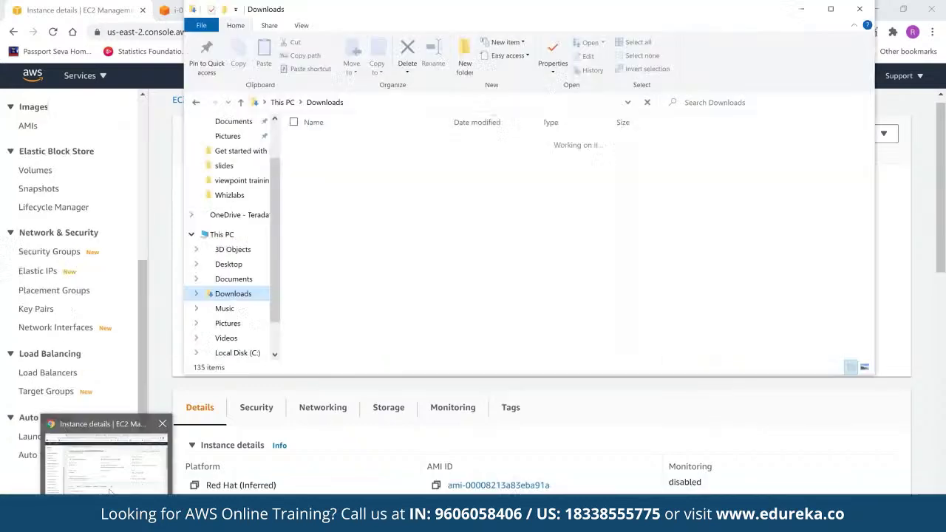
pyautogui.click(110, 473)
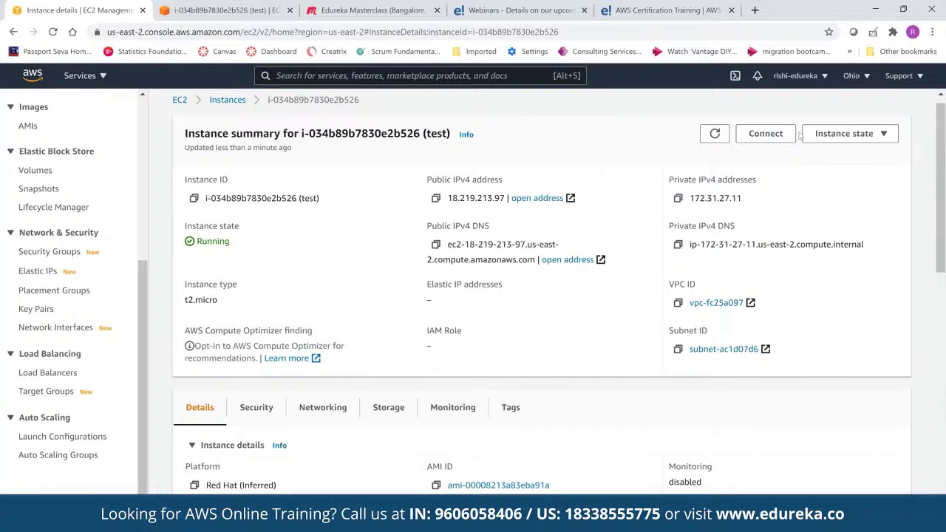
# Retry EC2 Instance Connect as ec2-user to 18.219.213.97, then return to the Connect to instance page
pyautogui.click(774, 131)
pyautogui.click(772, 137)
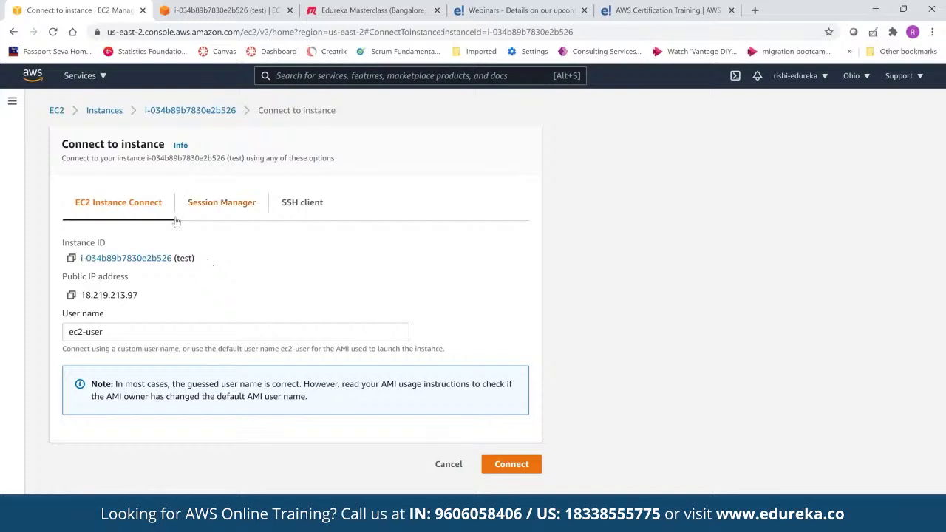
pyautogui.click(511, 464)
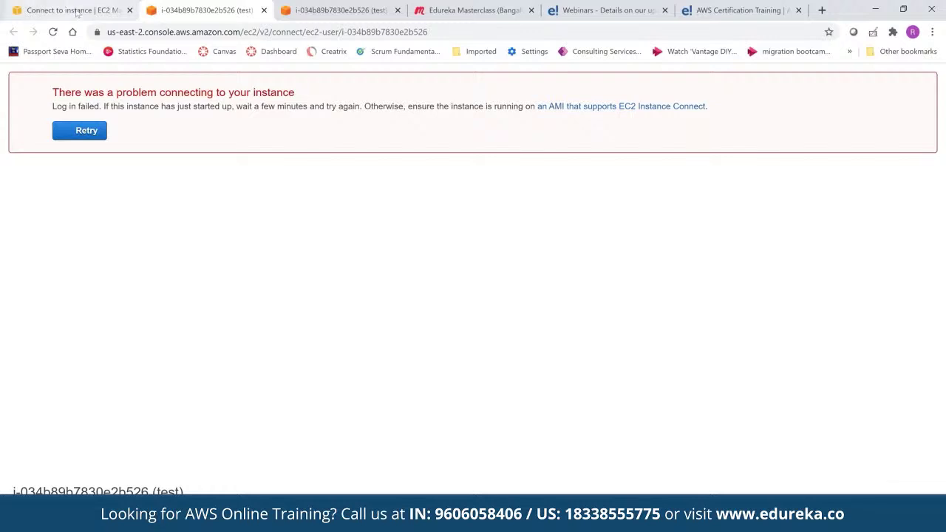
pyautogui.click(77, 11)
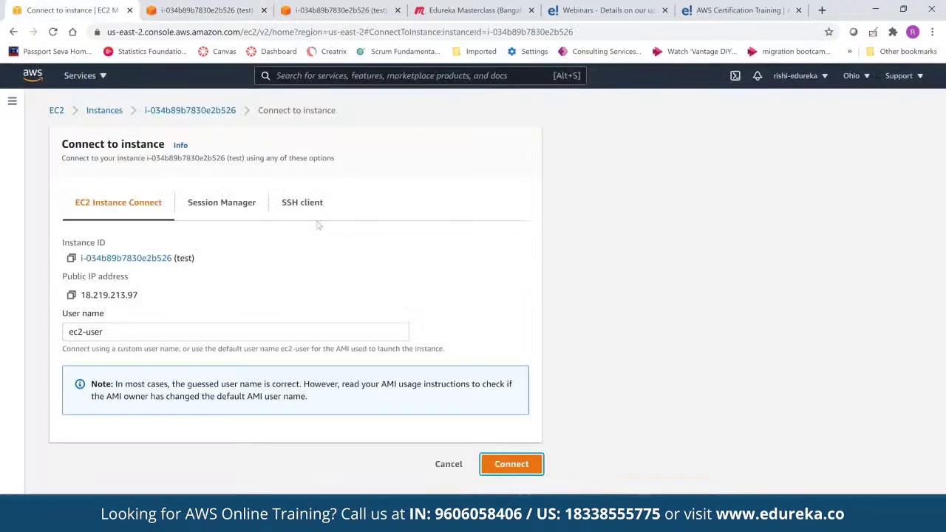